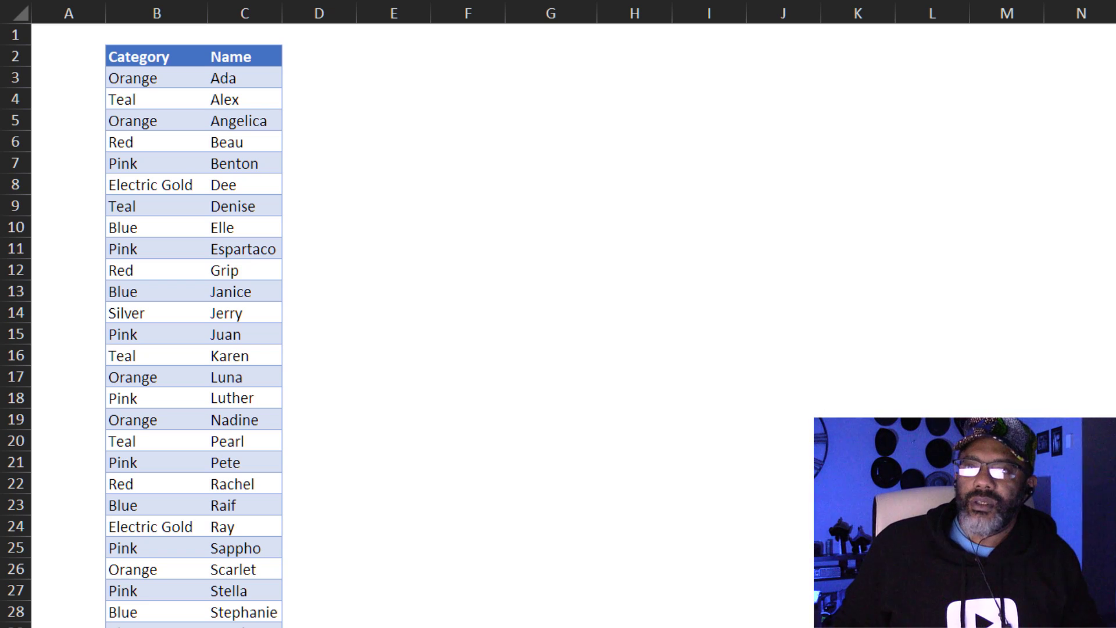
scroll(451, 349, down, 6)
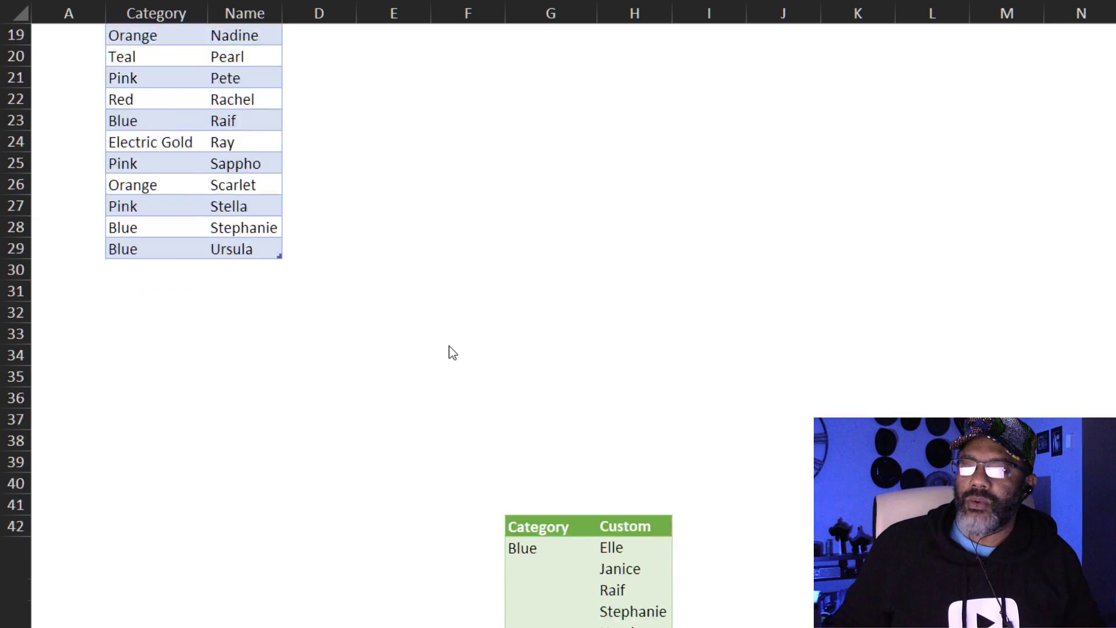
scroll(448, 351, down, 5)
scroll(448, 350, down, 3)
scroll(445, 351, up, 1)
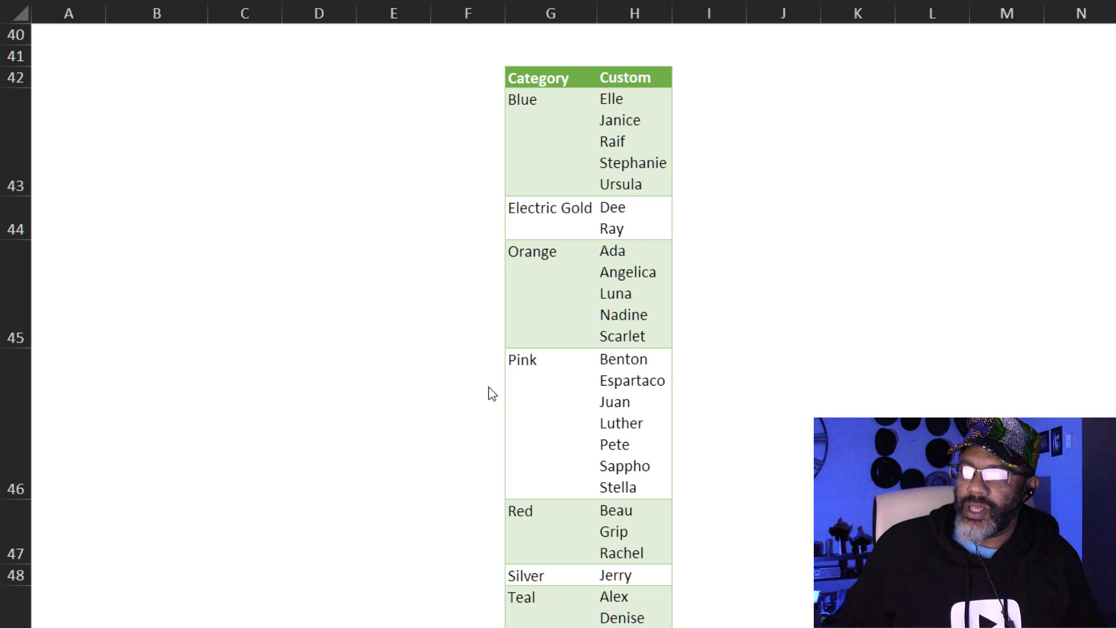
scroll(392, 459, up, 1)
scroll(395, 460, up, 7)
scroll(395, 459, up, 4)
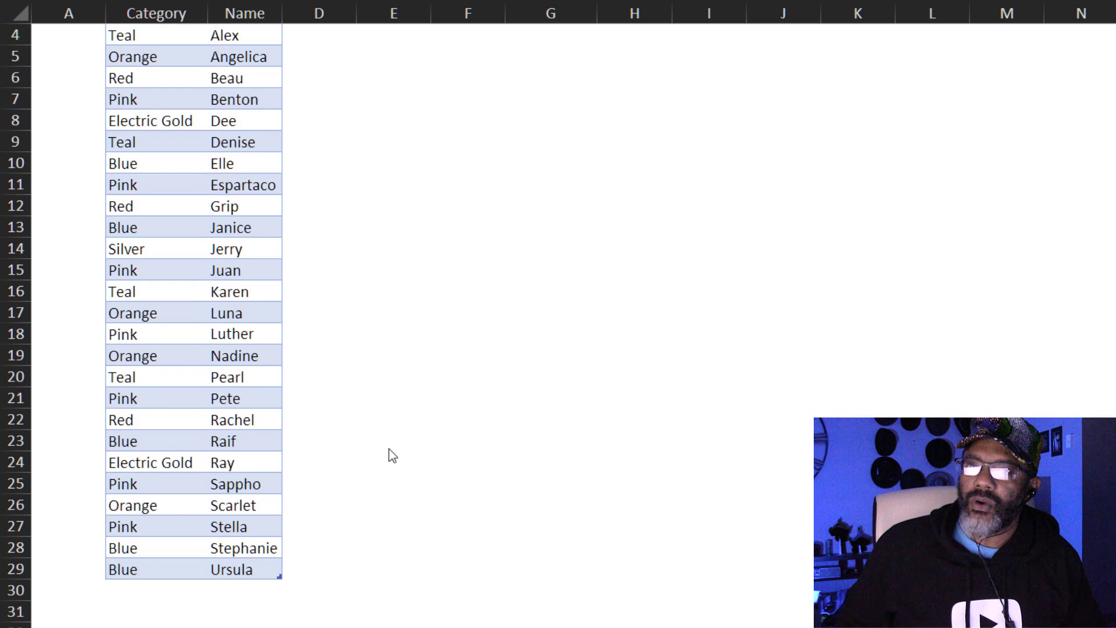
scroll(391, 455, up, 2)
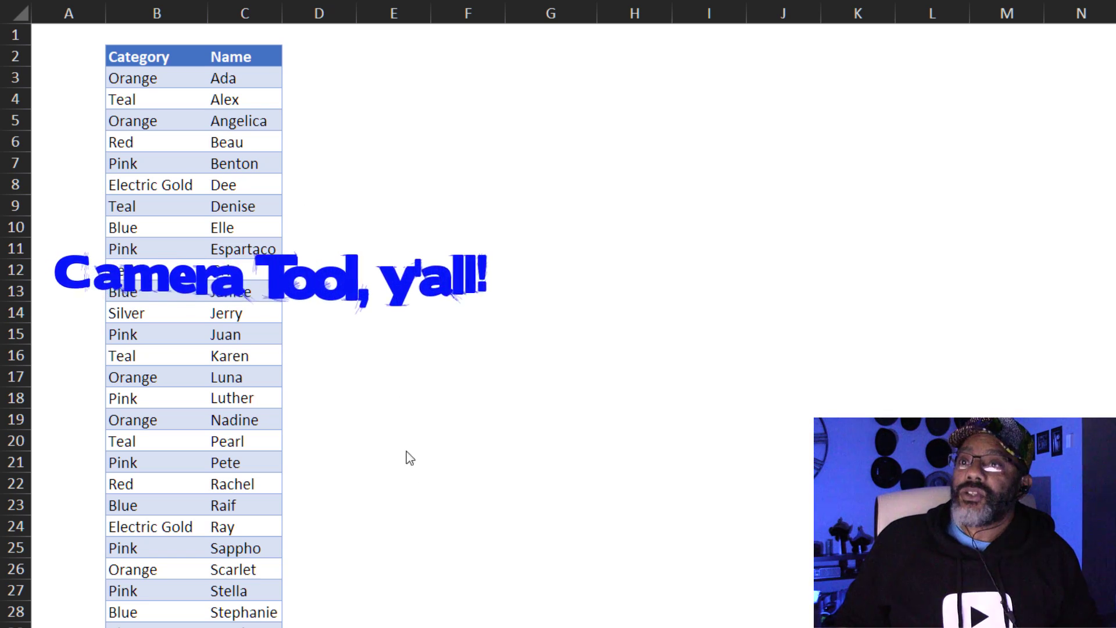
scroll(412, 480, down, 3)
scroll(440, 520, down, 8)
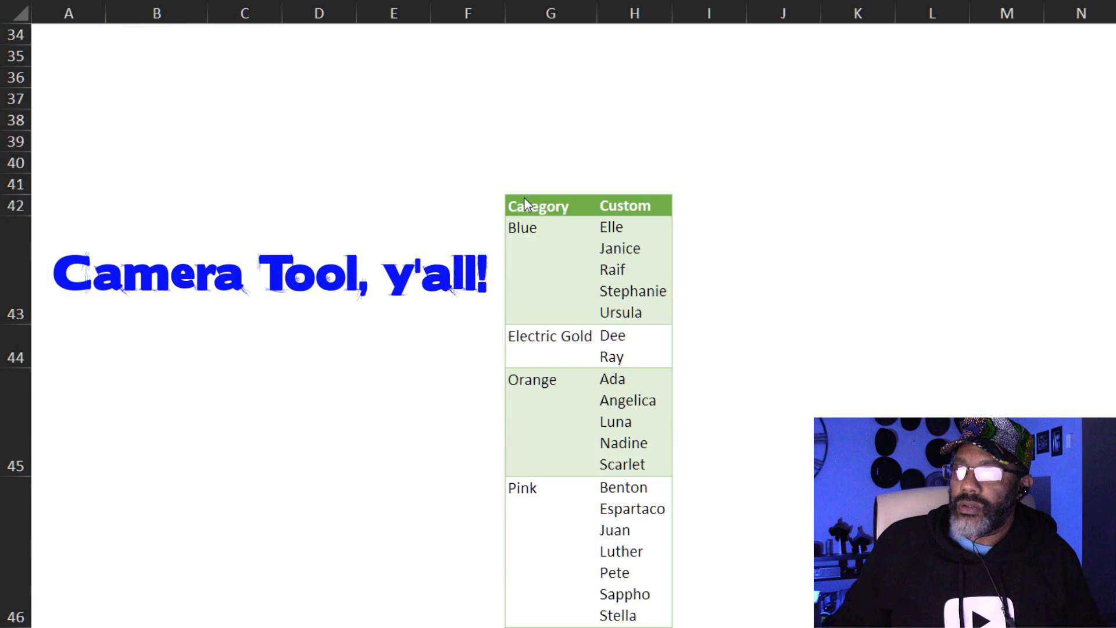
- Capture a live Camera picture of the grouped Category/Custom table (G42:H49) and place it near G2
mouse_move(525, 206)
mouse_down()
mouse_move(568, 399)
mouse_move(641, 617)
mouse_move(634, 599)
mouse_up()
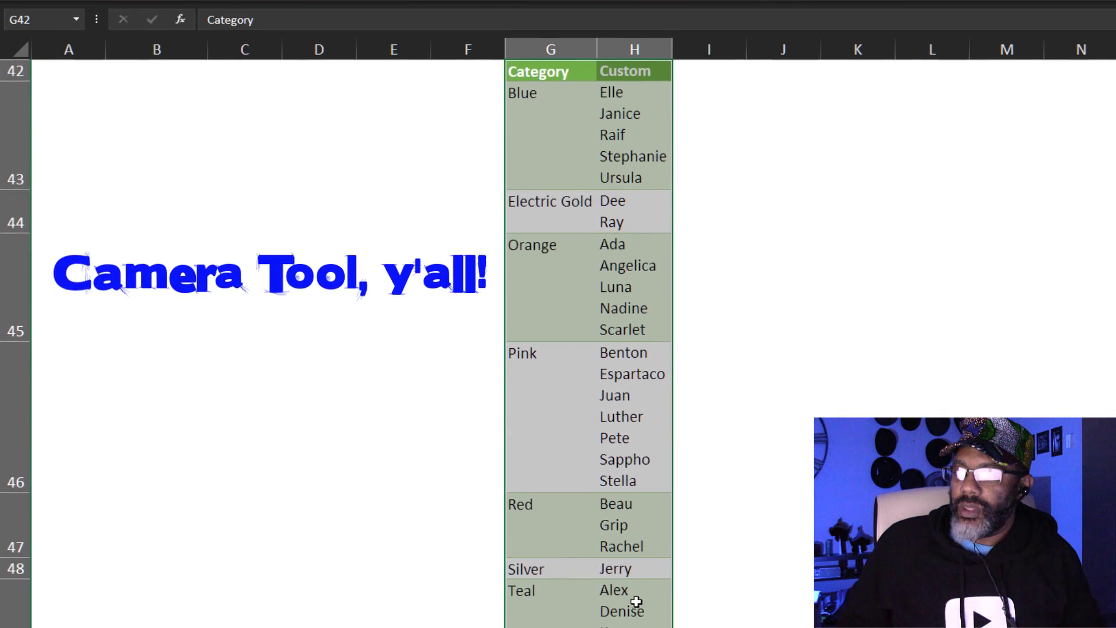
click(286, 13)
scroll(428, 401, up, 5)
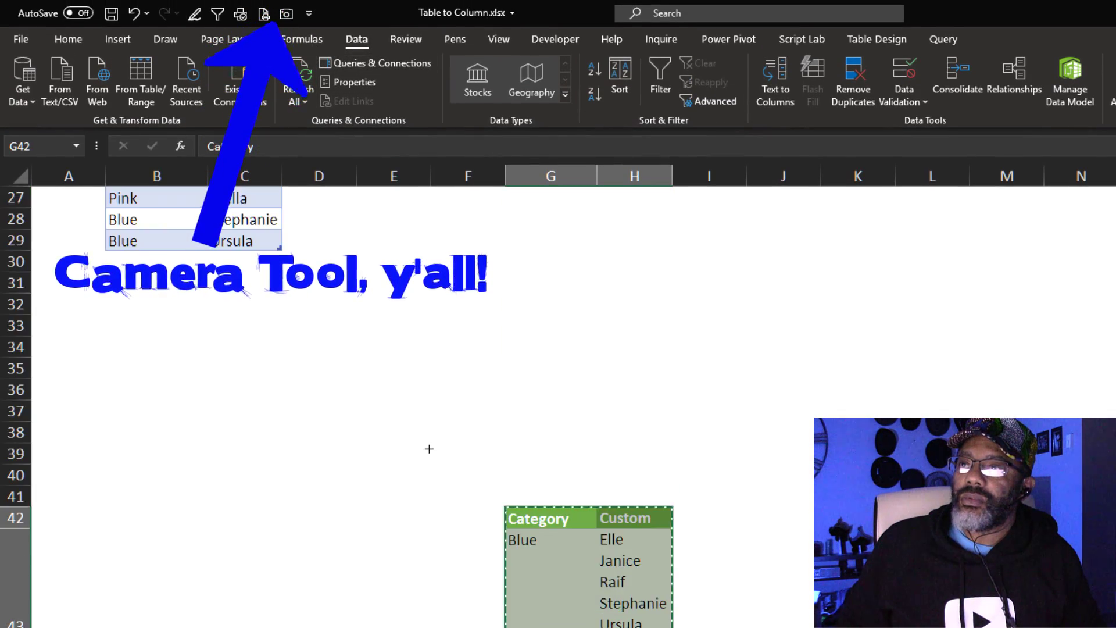
scroll(430, 448, up, 9)
click(533, 213)
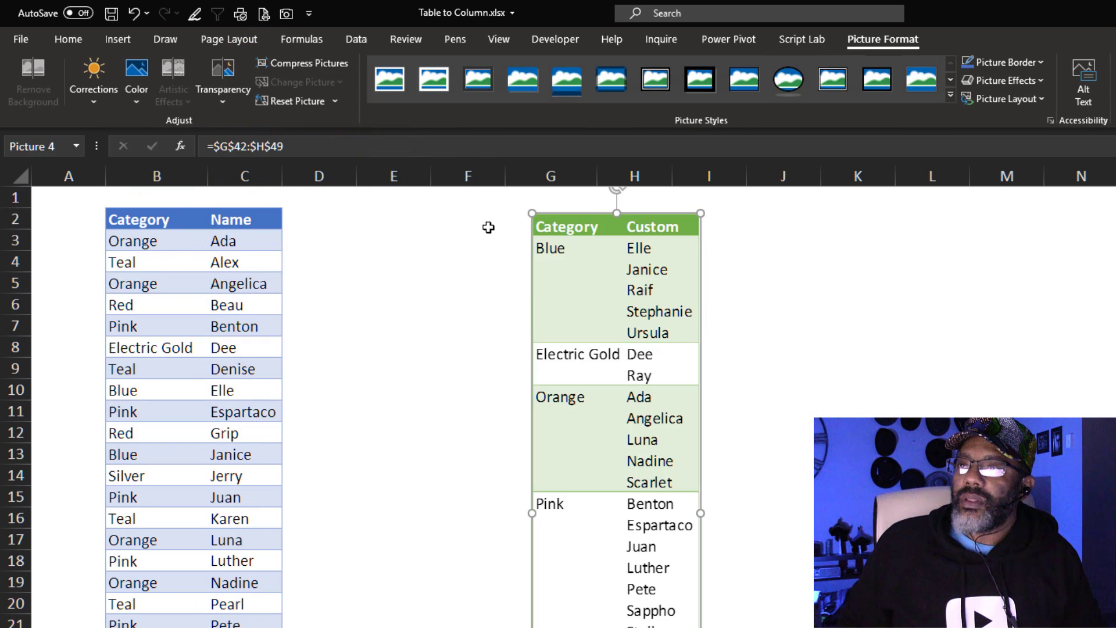
- Shrink, move and widen the picture so it sits beside the source table
click(489, 228)
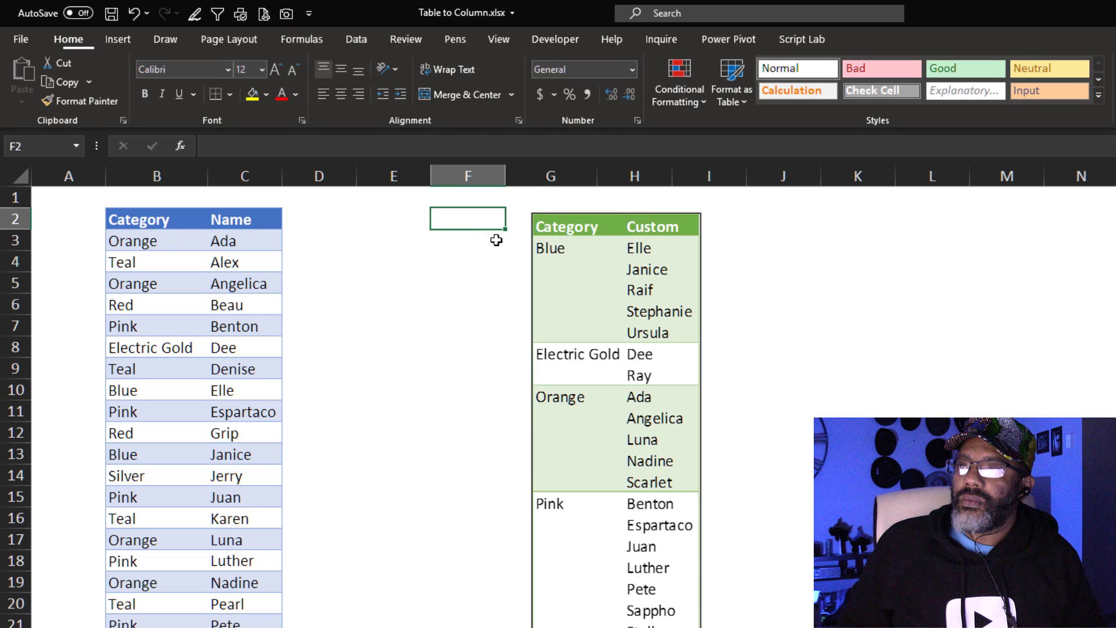
click(543, 243)
drag(703, 215, 662, 344)
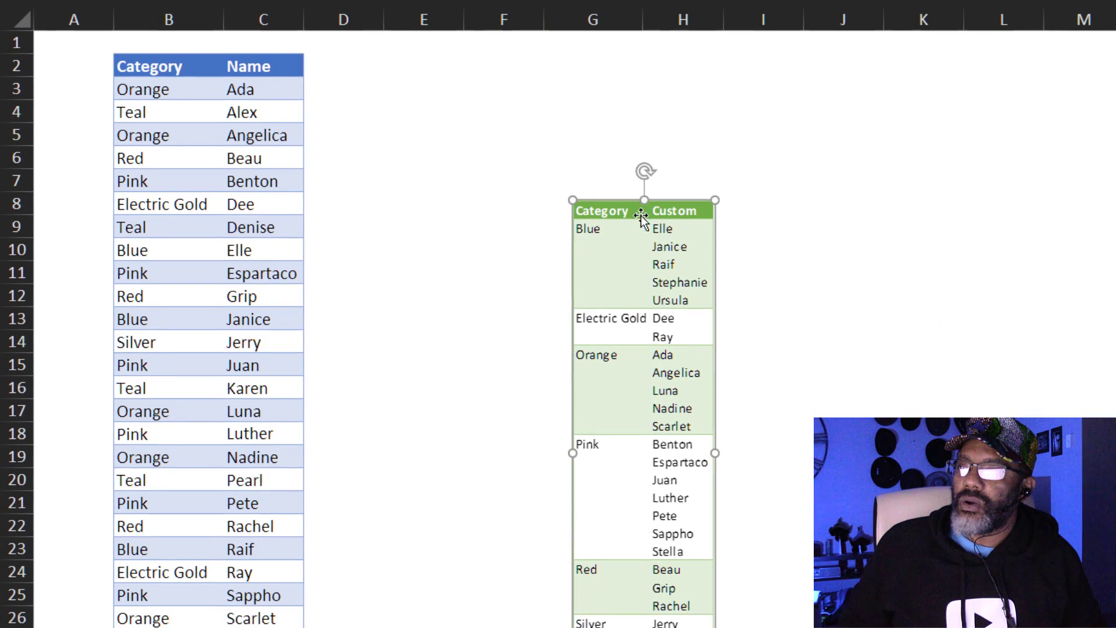
drag(642, 220, 496, 74)
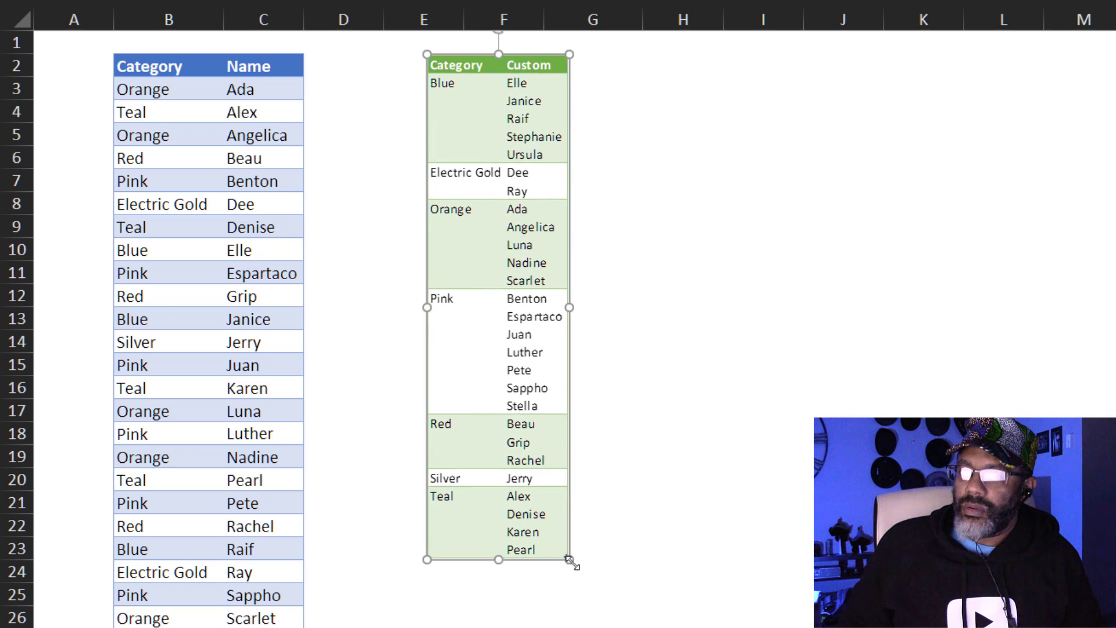
drag(569, 561, 599, 567)
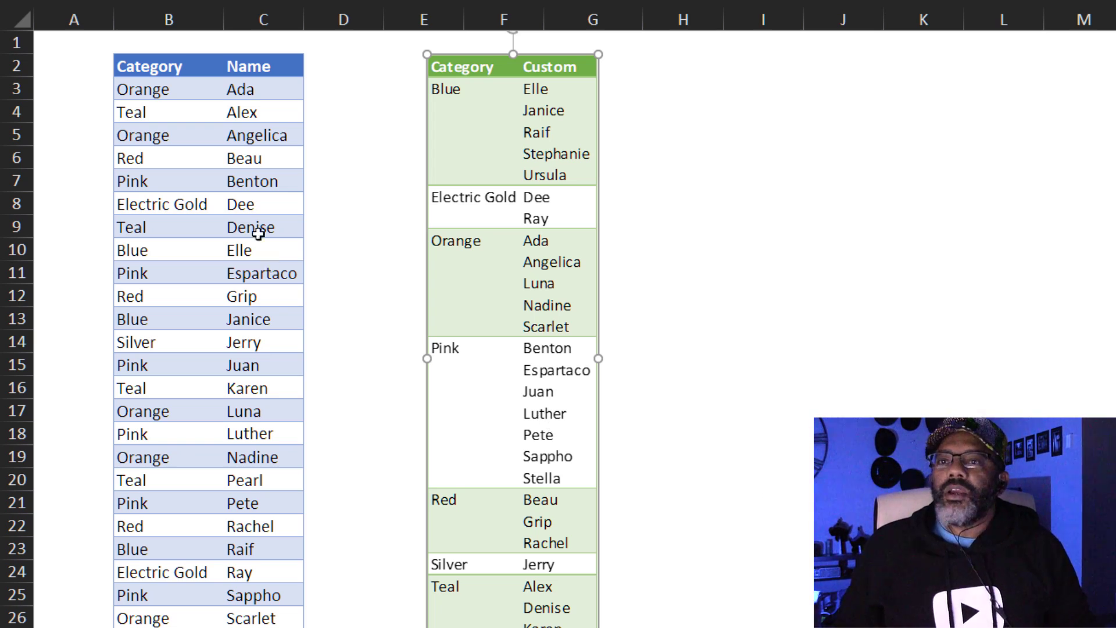
- Load the Category/Name source table into Power Query Editor and start a Group By
key(Escape)
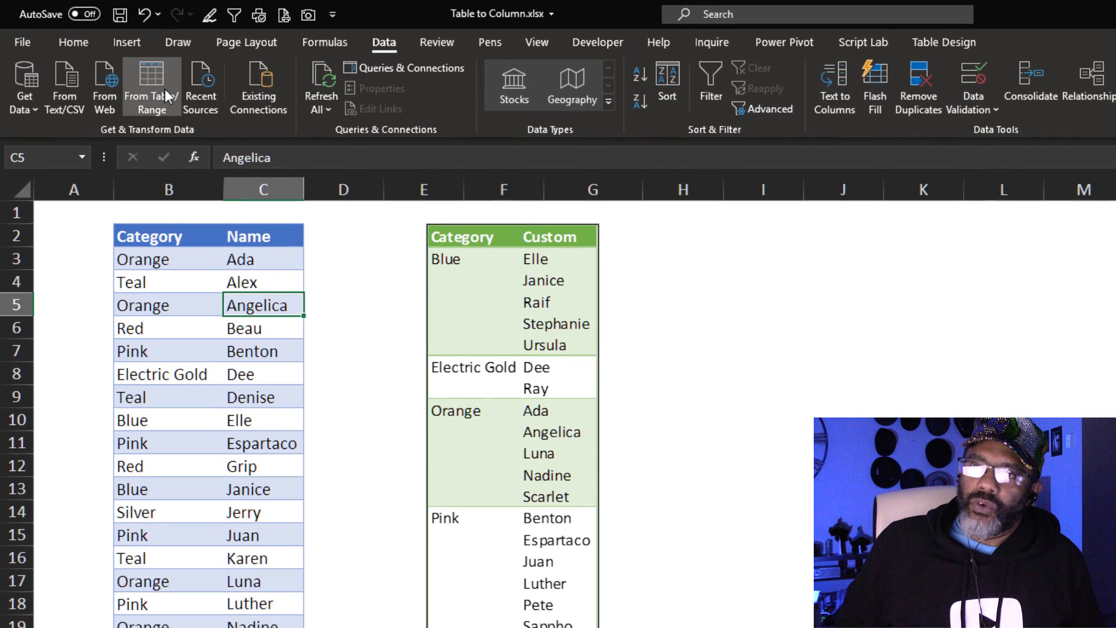
click(151, 96)
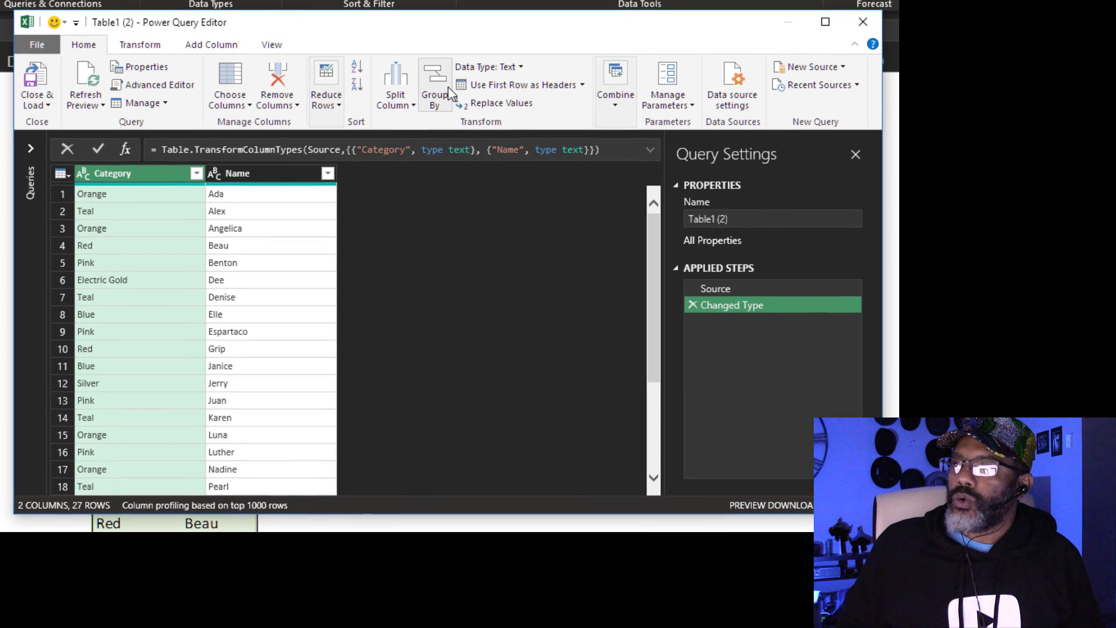
click(449, 92)
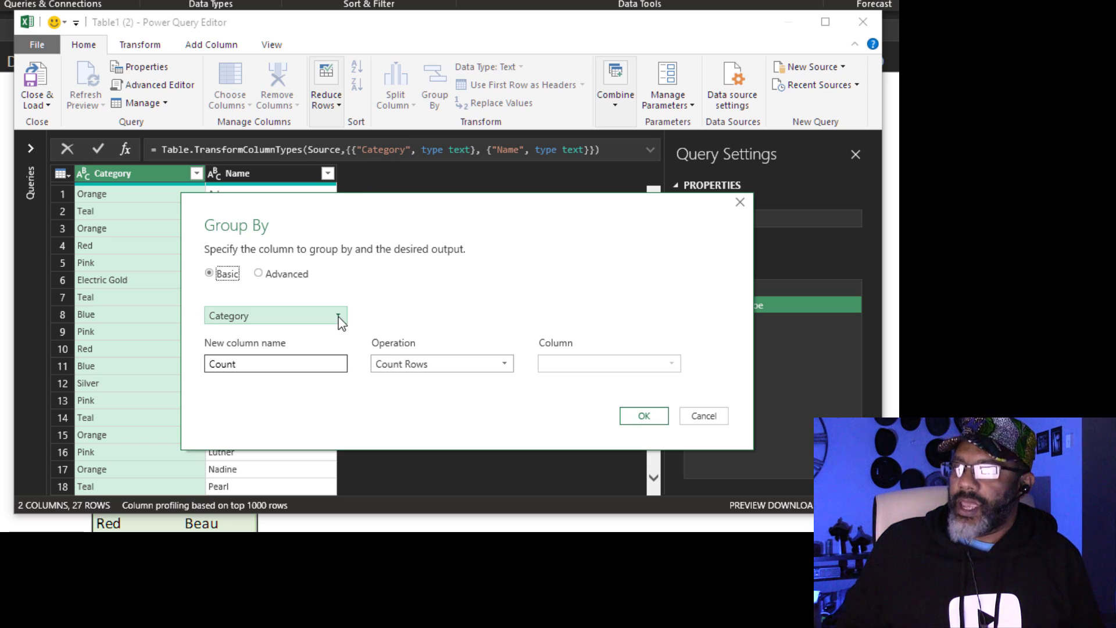
- Group by Category with the All Rows operation, nesting each category's rows in a table
click(409, 367)
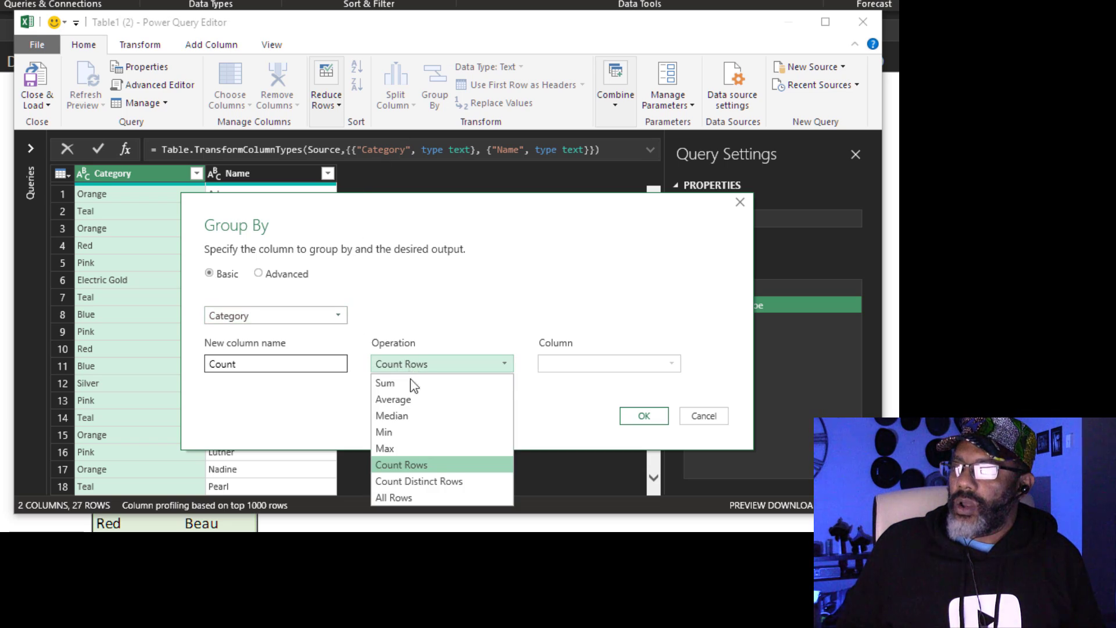
click(414, 515)
click(467, 366)
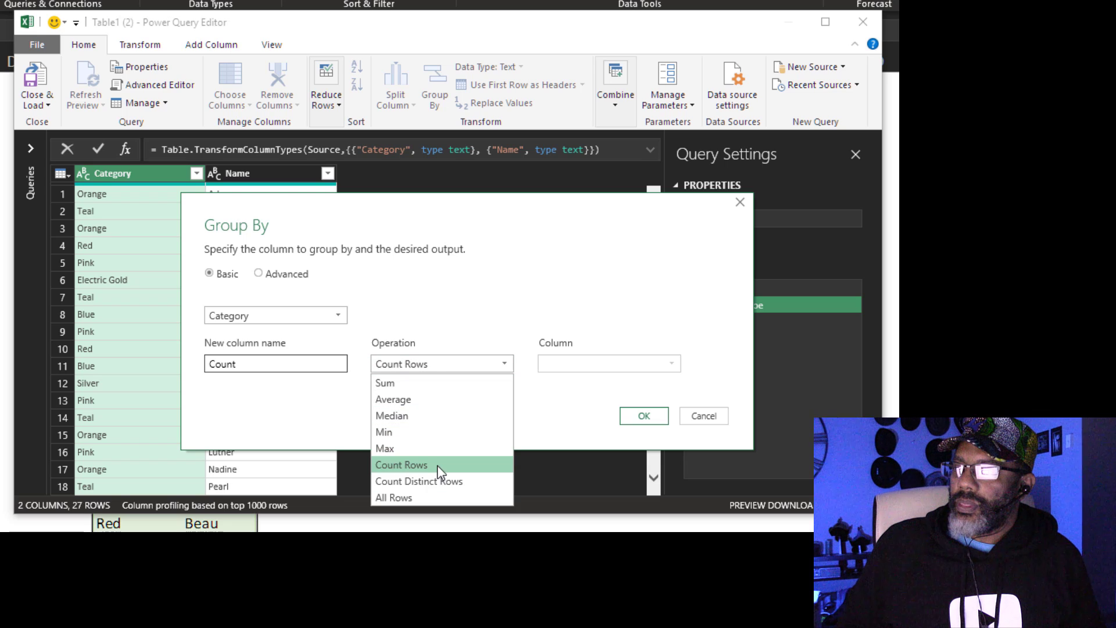
click(434, 500)
click(645, 419)
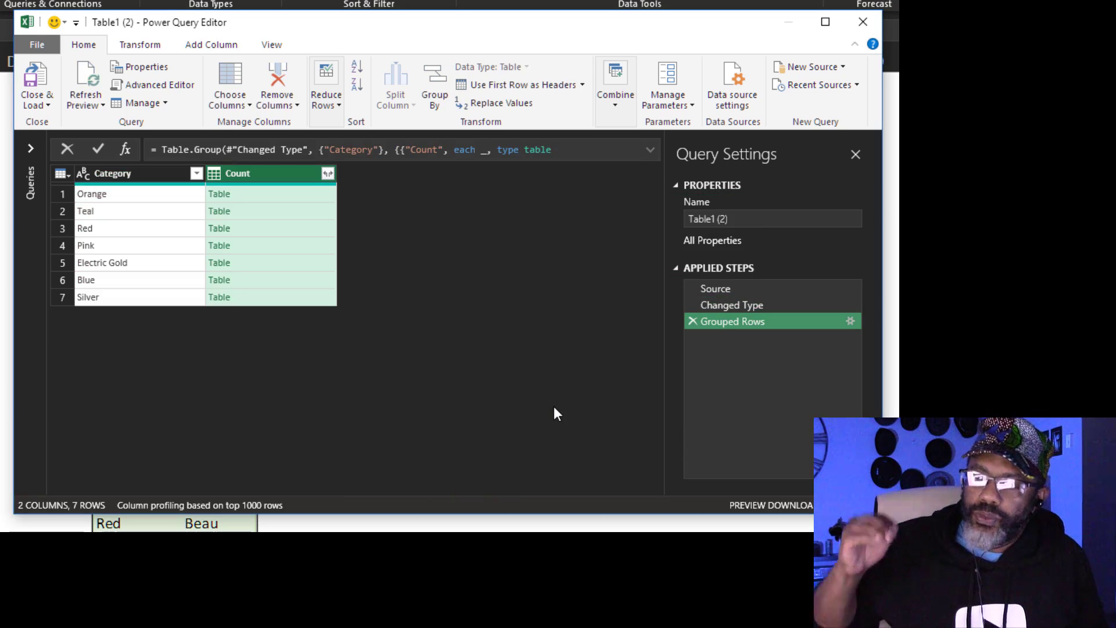
- Preview the nested rows of the Orange and then the Blue category
click(299, 196)
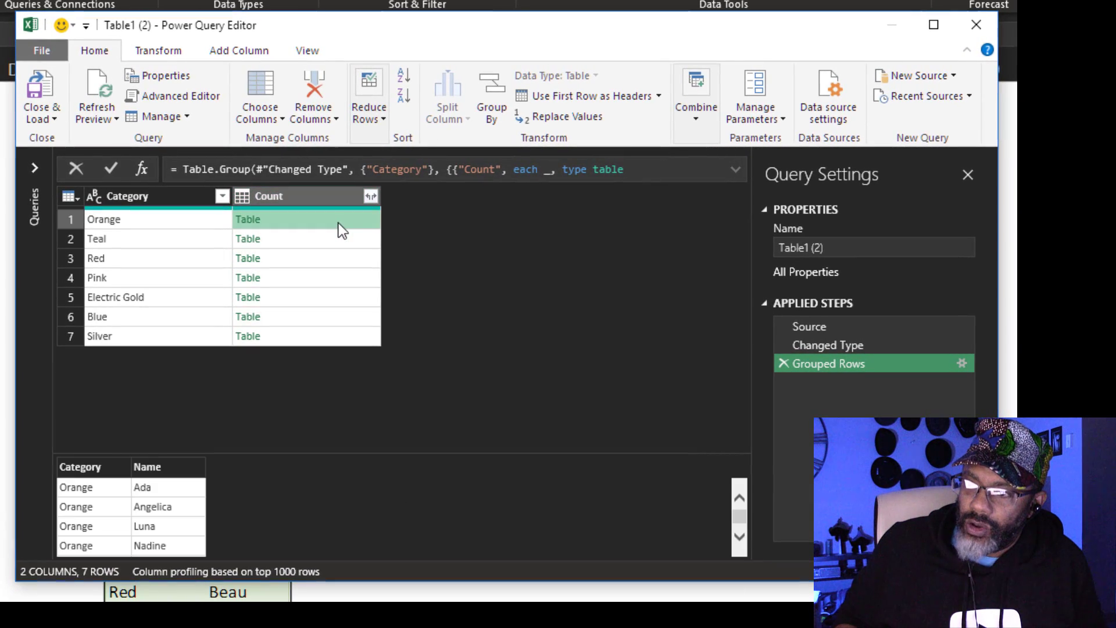
click(742, 543)
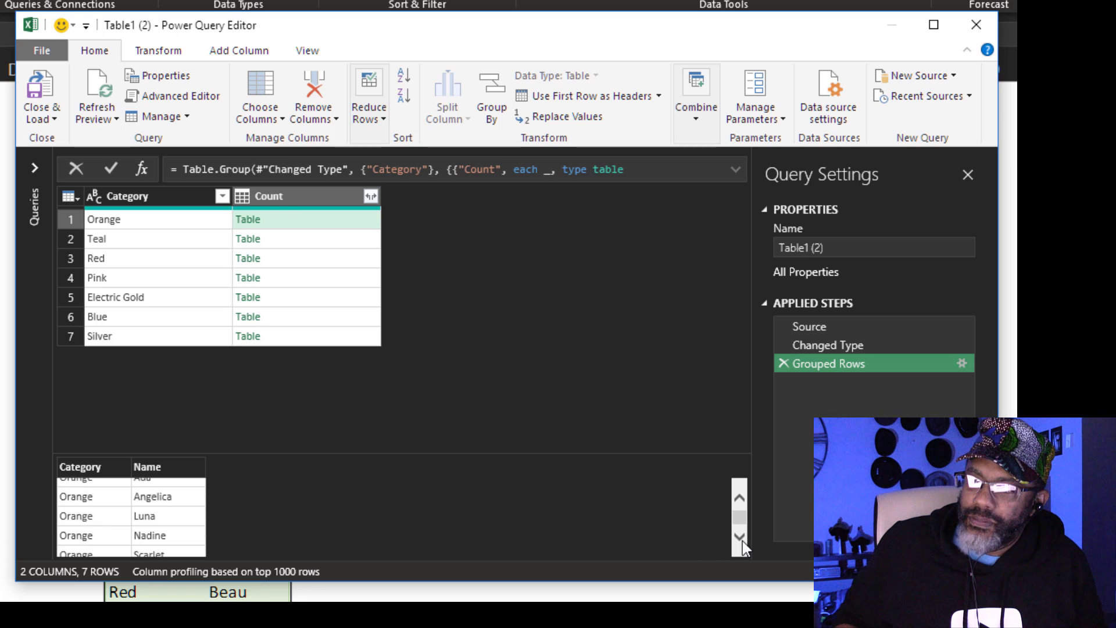
click(335, 317)
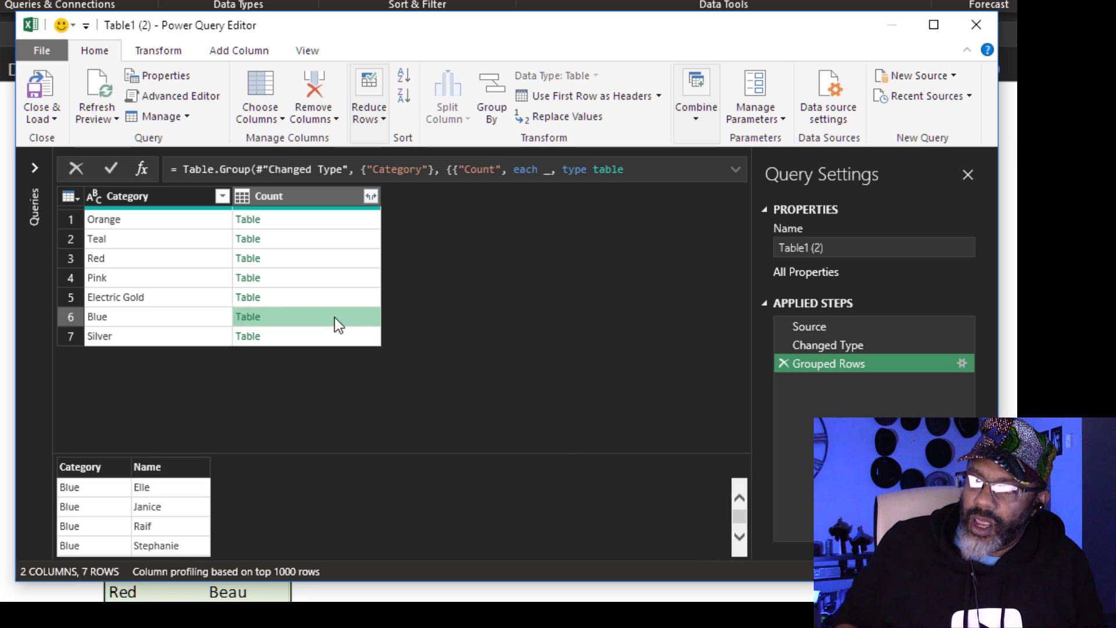
click(741, 538)
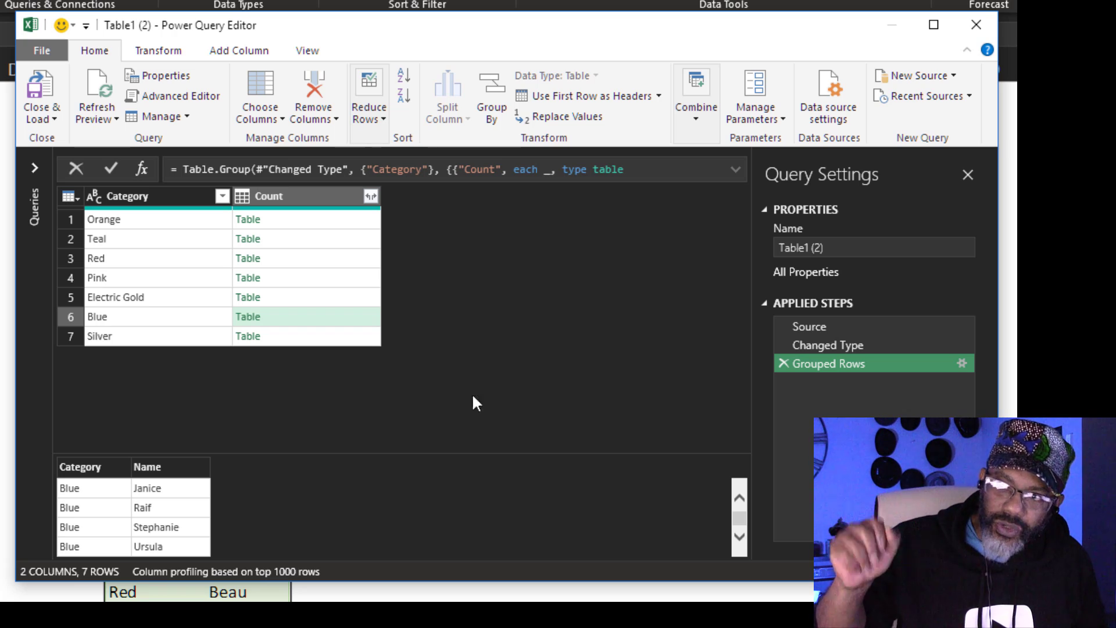
- Add a Custom column with the formula =Table.Column([Count], "Name")
click(230, 52)
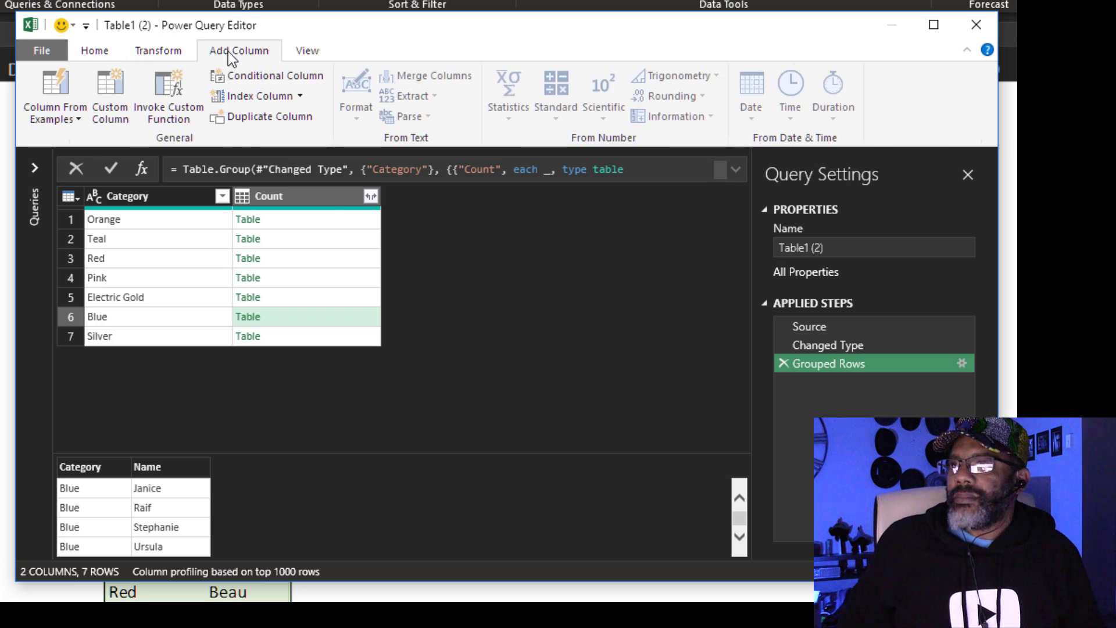
click(124, 90)
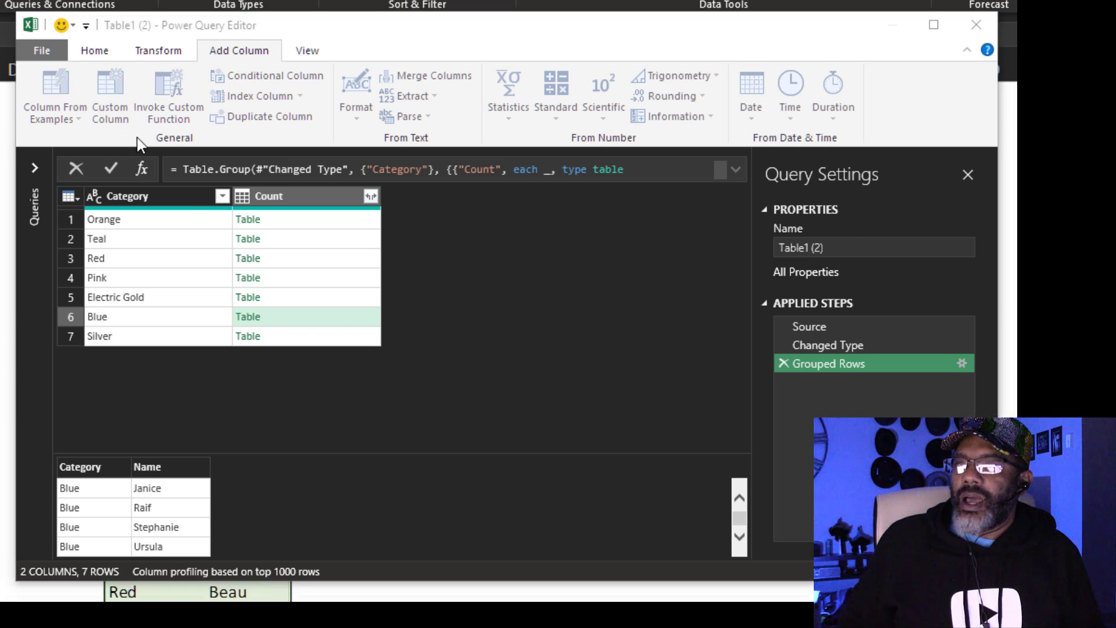
text(= Ta)
click(283, 322)
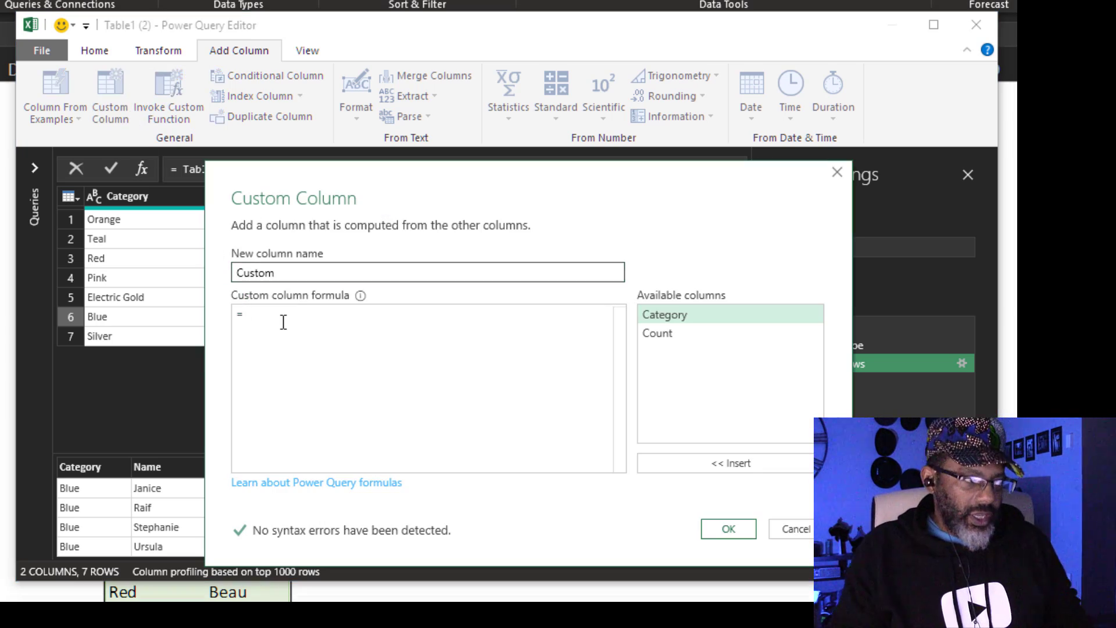
text(ble)
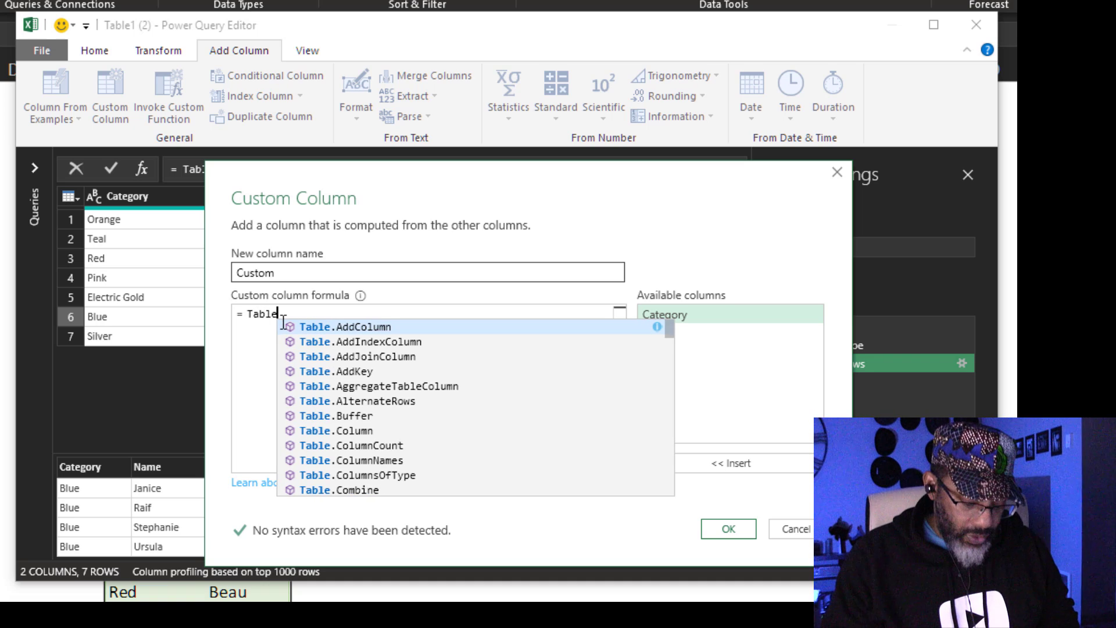
text(.)
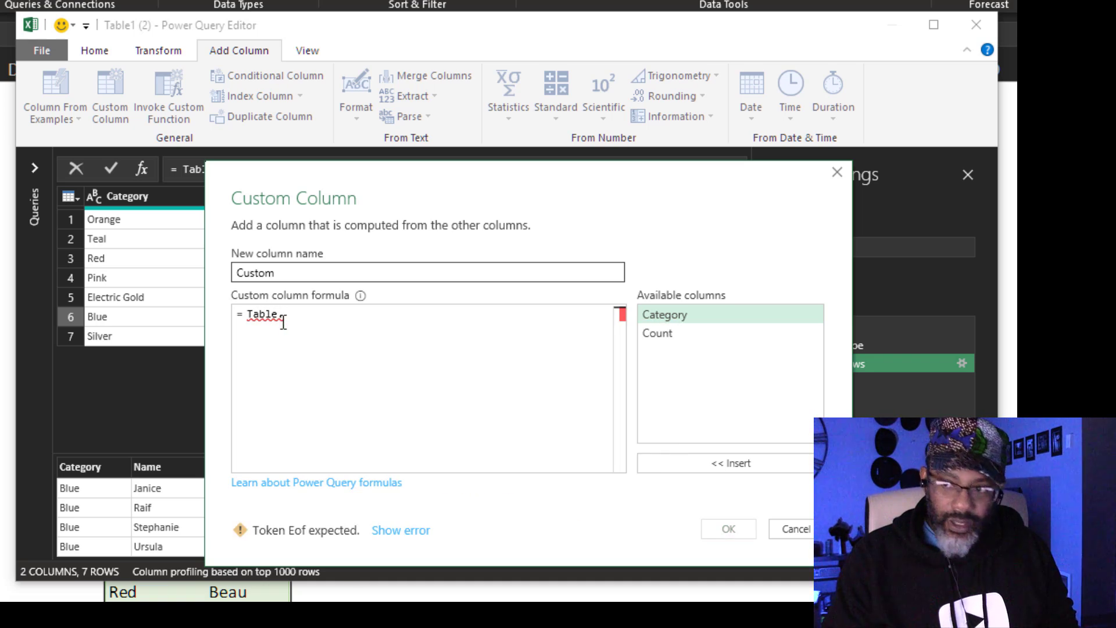
text(Colu)
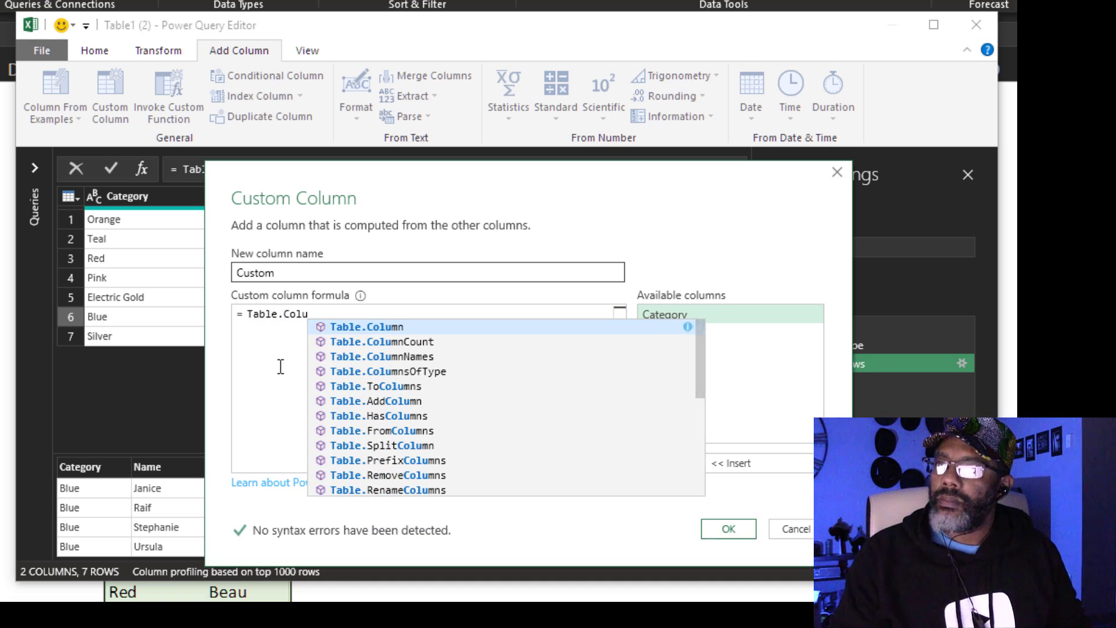
click(358, 330)
text(()
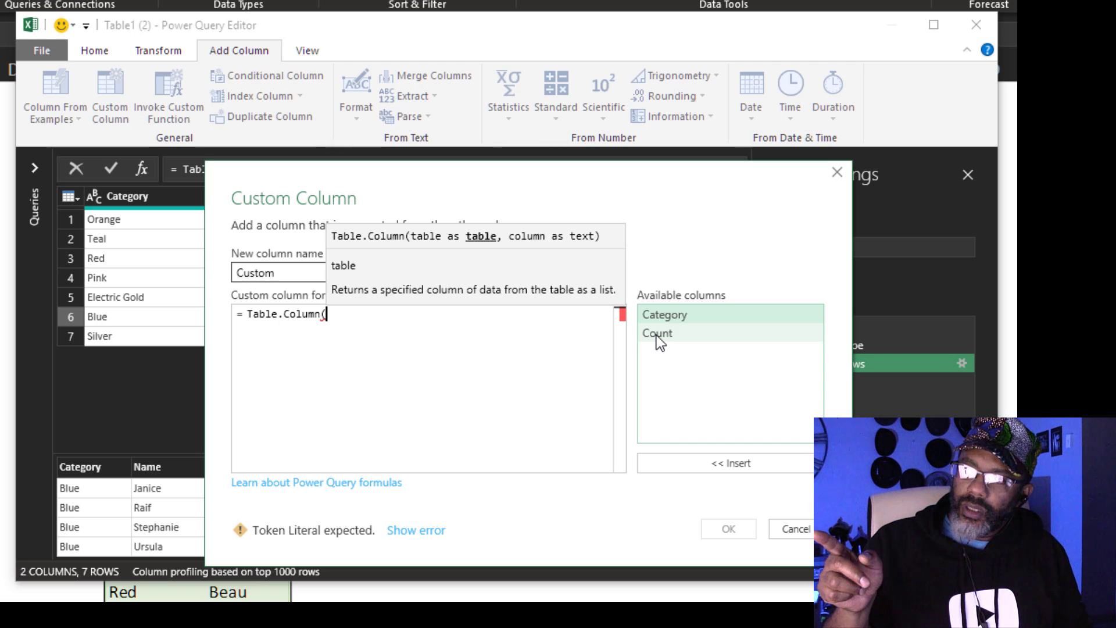
double_click(657, 335)
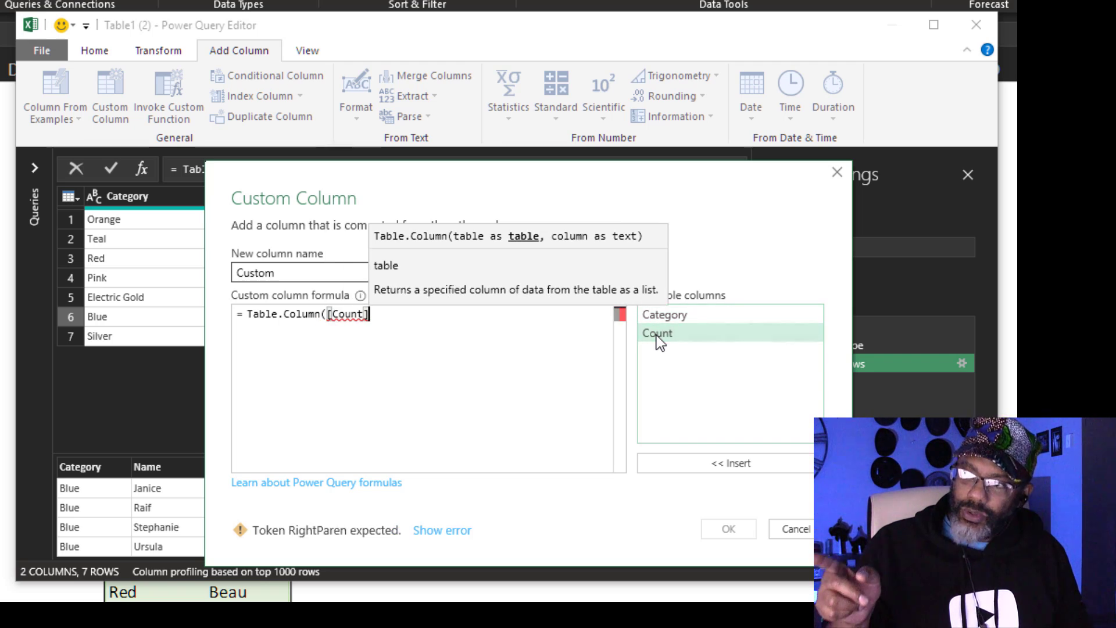
text(,)
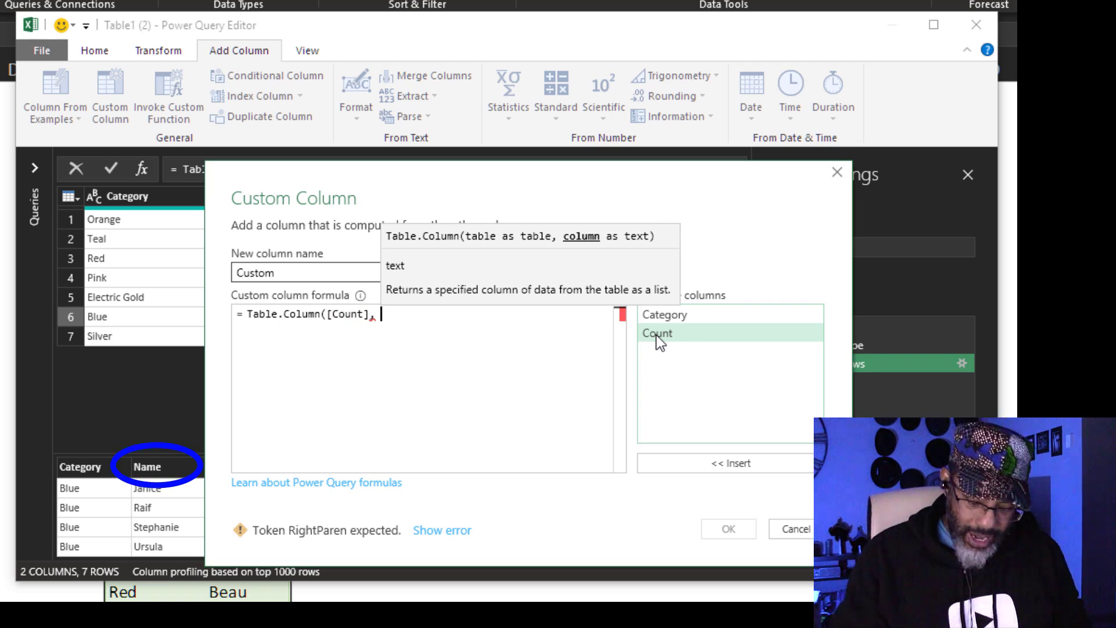
text("Name)
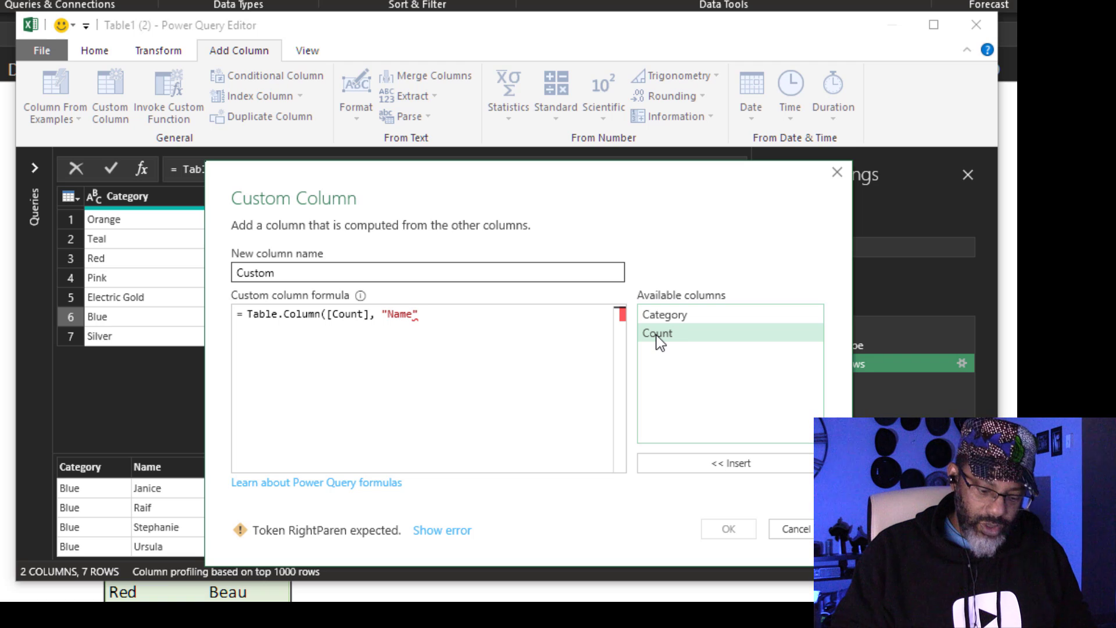
text())
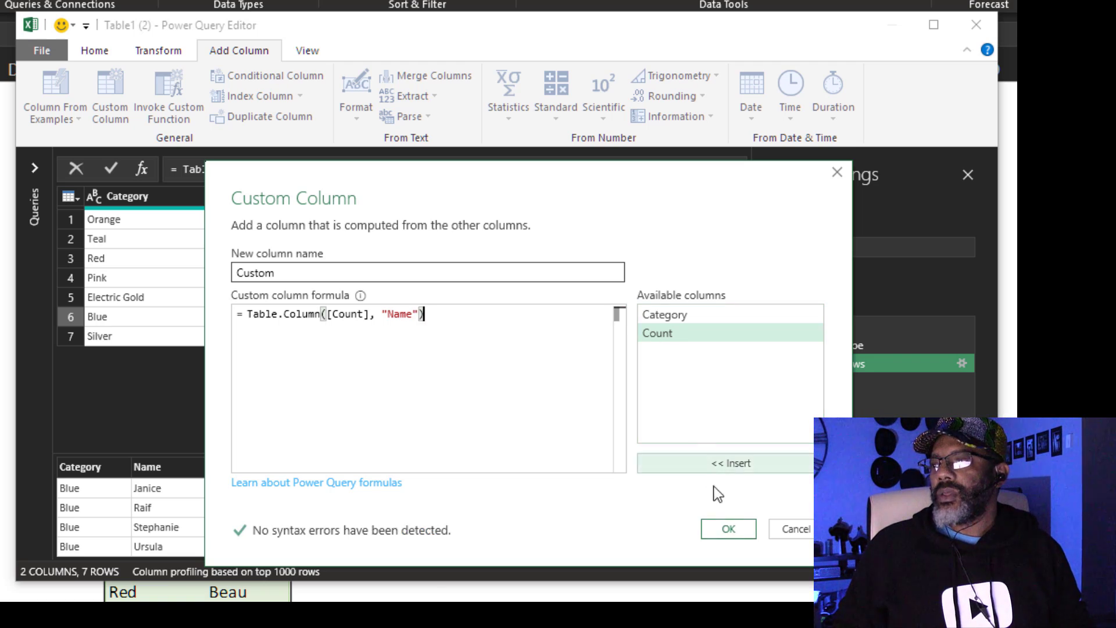
click(724, 524)
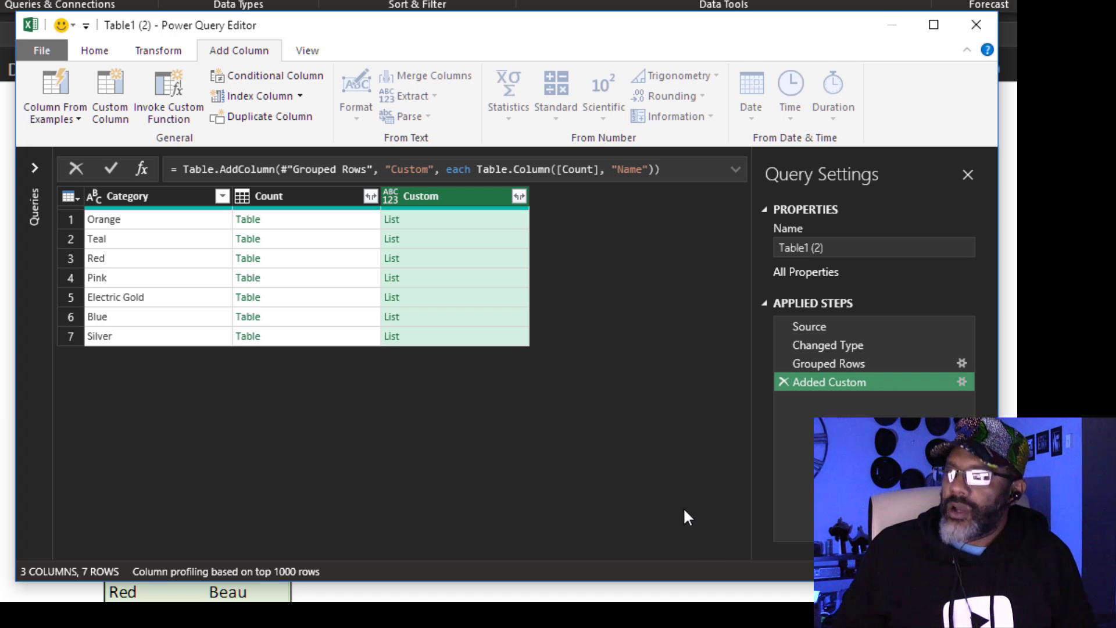
- Extract the Custom list values into text with a custom delimiter chosen
click(519, 197)
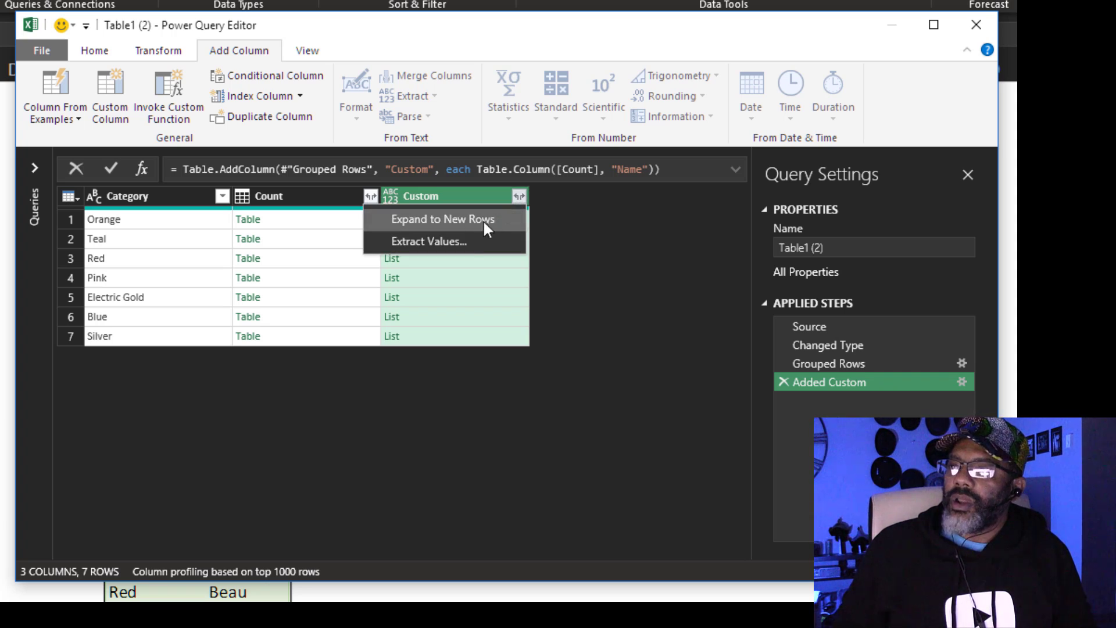
click(453, 245)
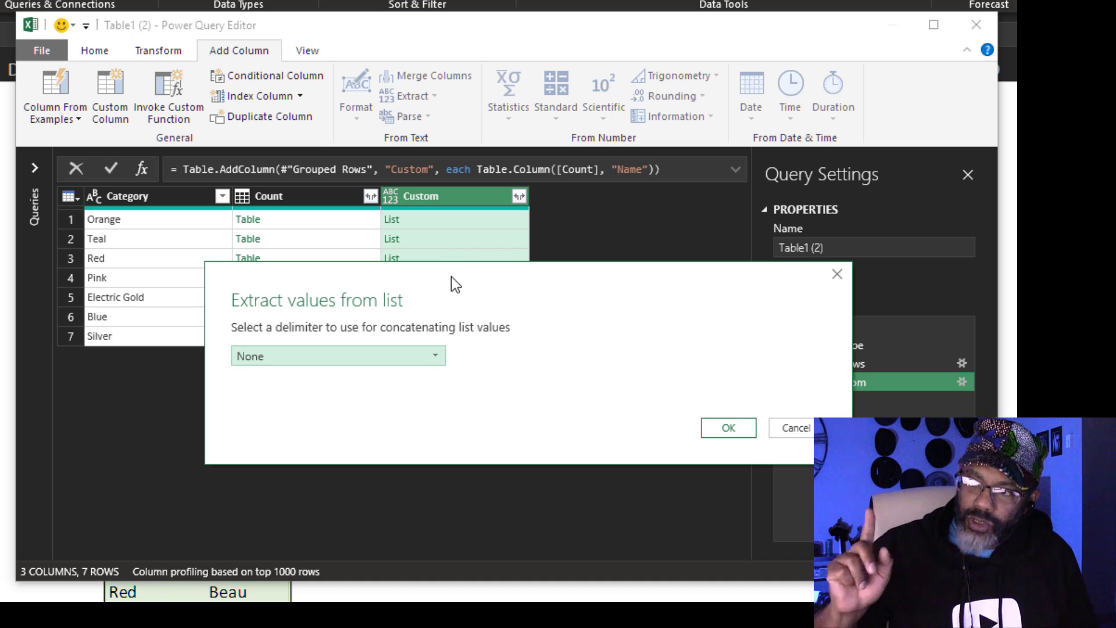
click(435, 355)
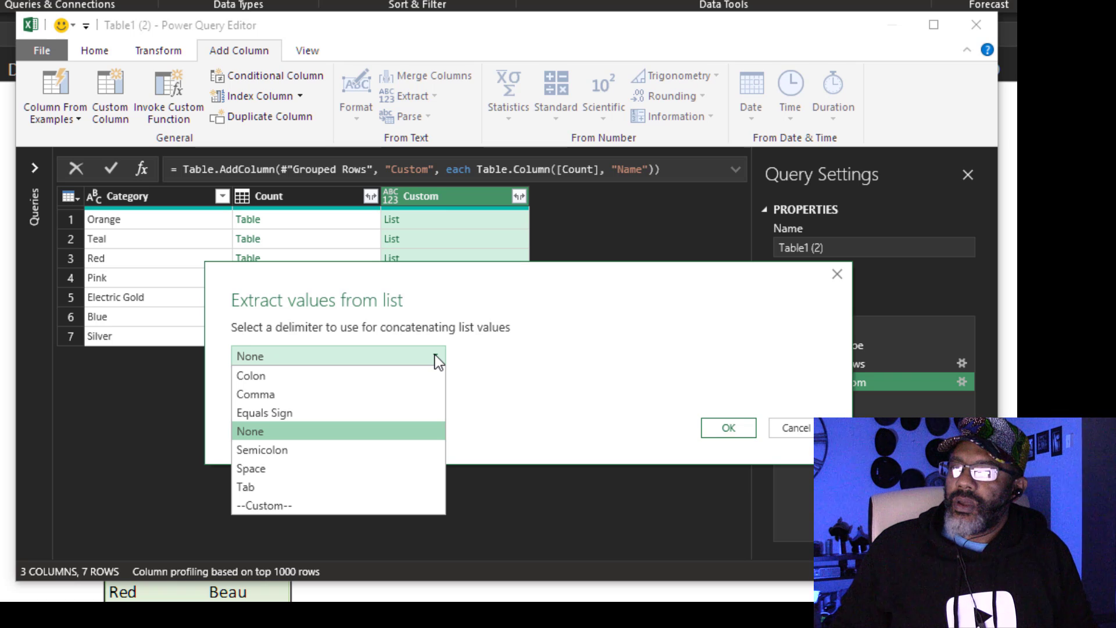
click(354, 506)
- Use the Line Feed special character as the delimiter joining each category's names
click(237, 425)
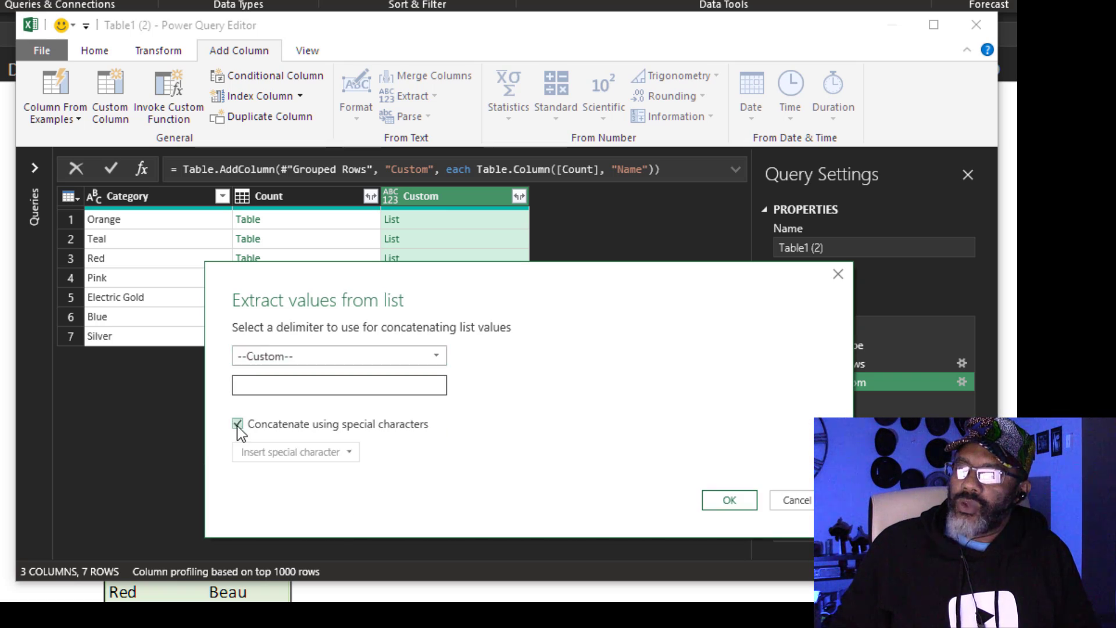
click(263, 450)
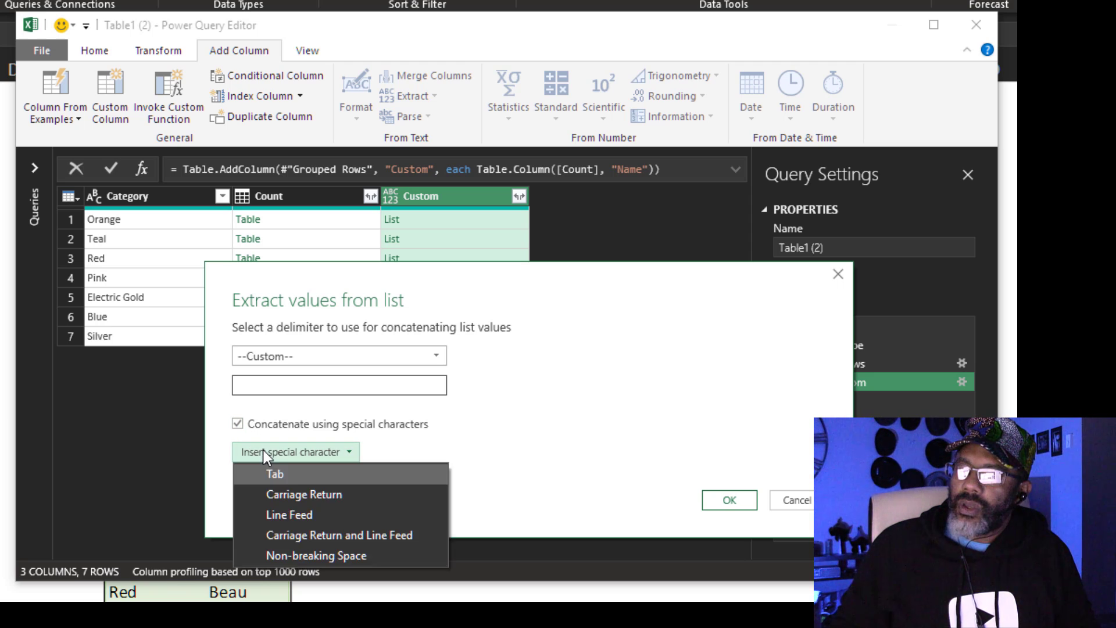
click(289, 514)
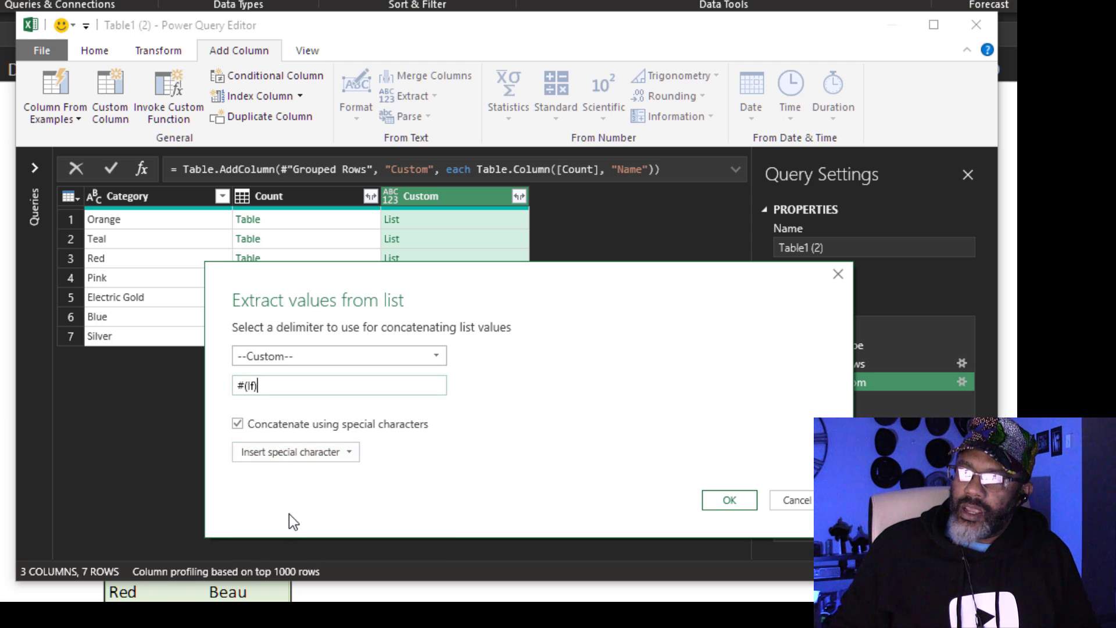
click(727, 502)
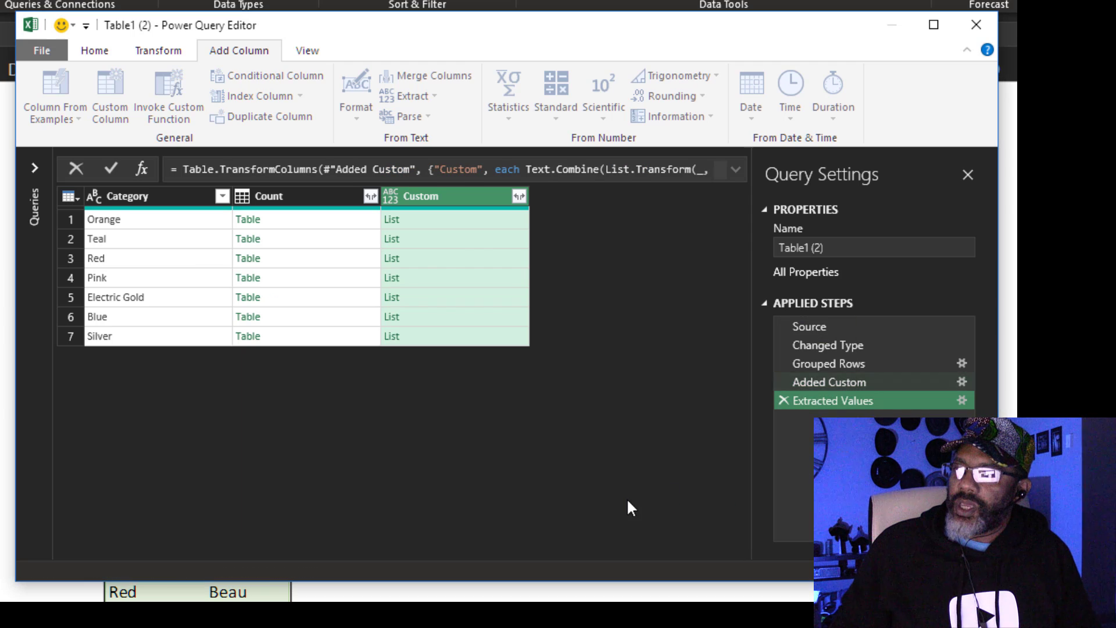
- Remove the Count column, leaving Category and the combined names, and preview Red's value
click(293, 200)
right_click(293, 201)
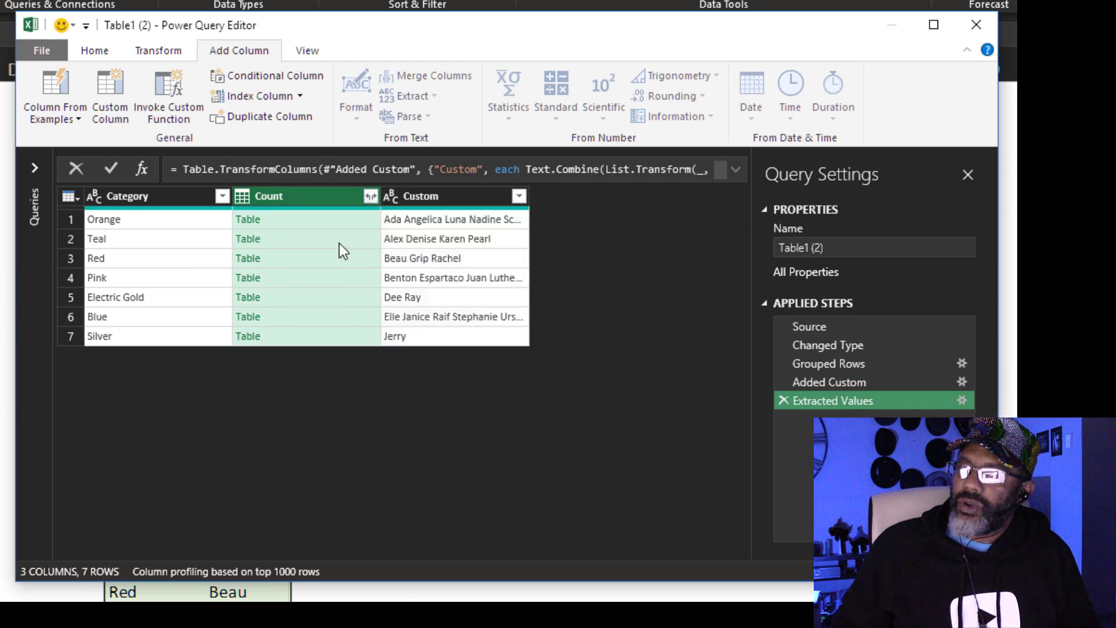
key(Delete)
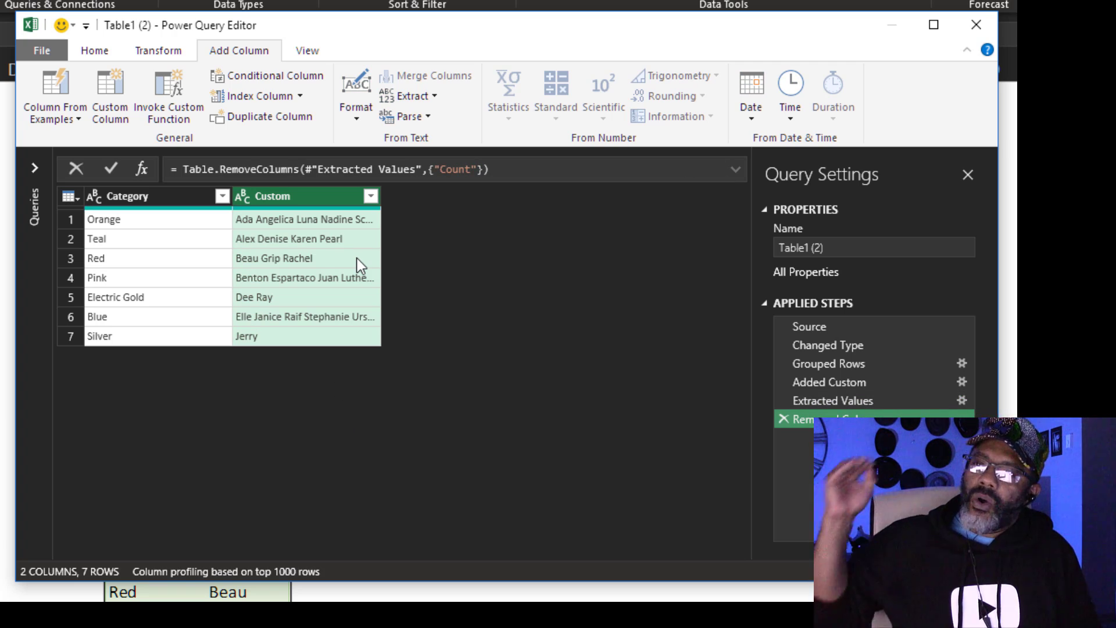
click(357, 258)
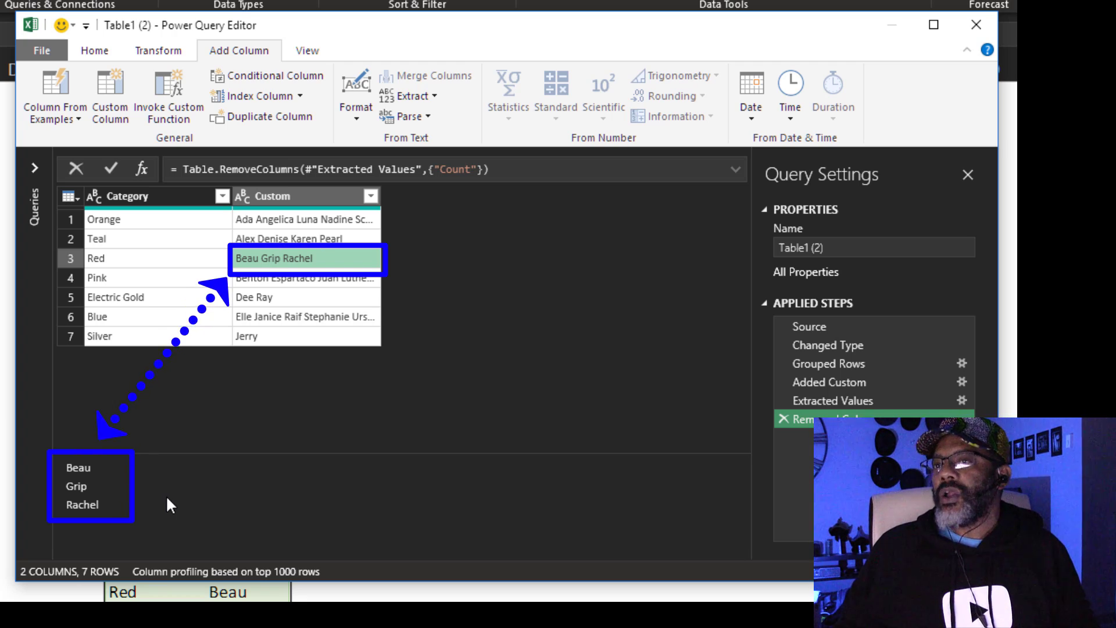
- Close & Load the query as a table on the existing worksheet at cell J2
click(33, 50)
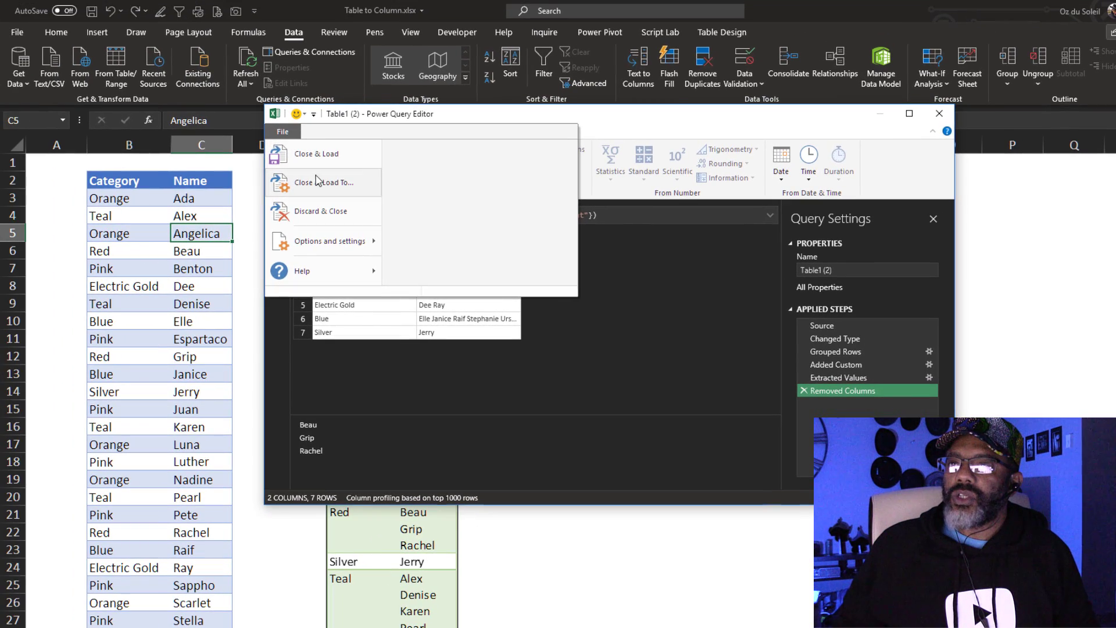
click(317, 181)
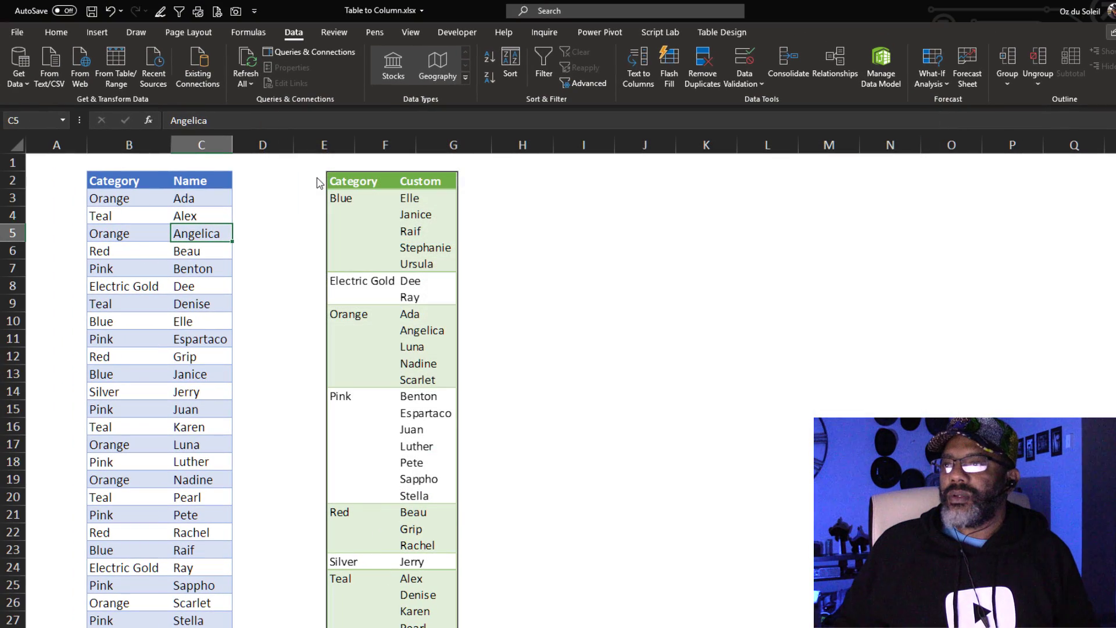
click(488, 340)
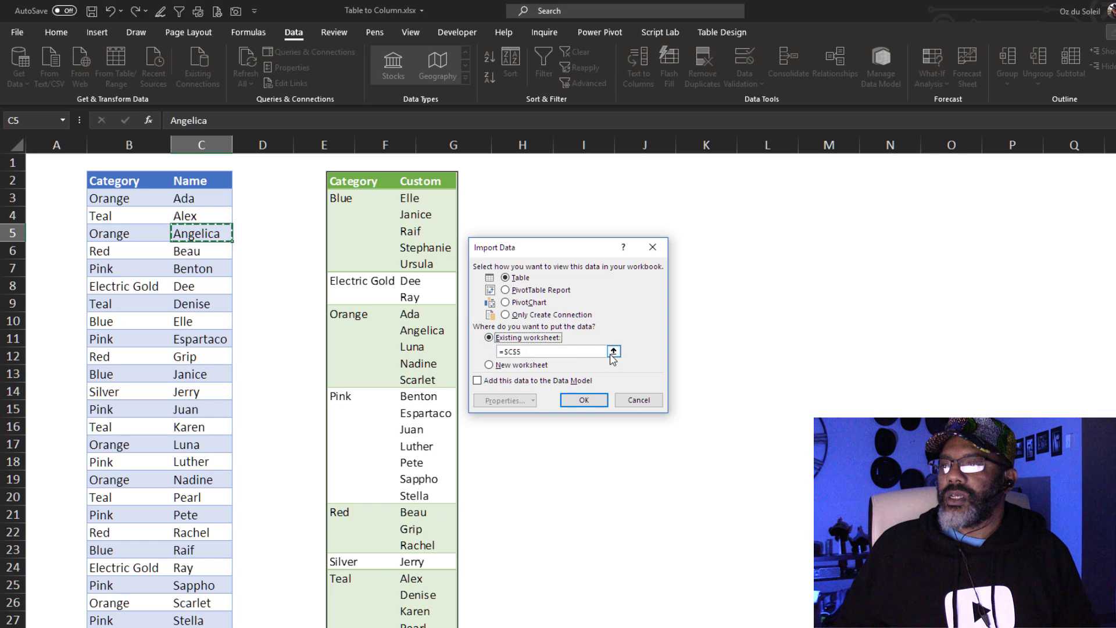
click(614, 353)
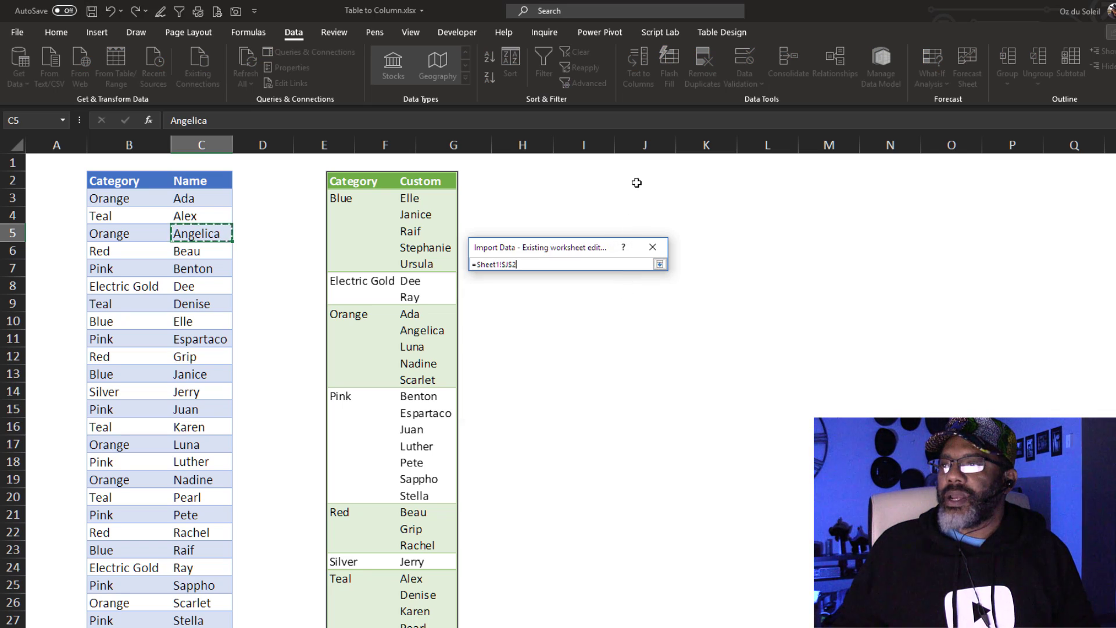
click(658, 265)
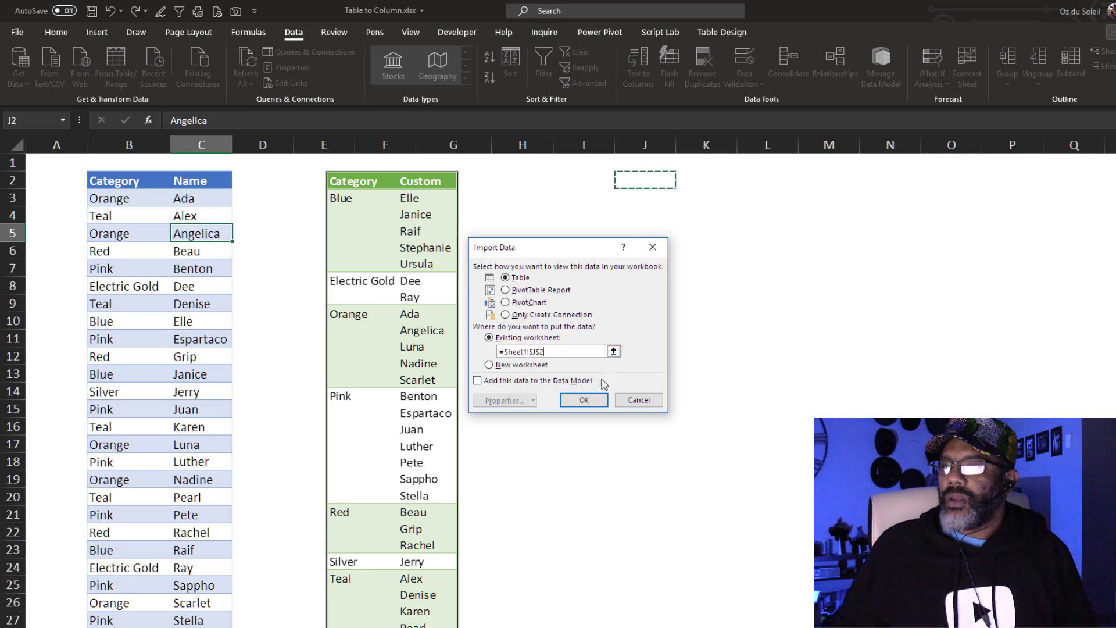
click(586, 402)
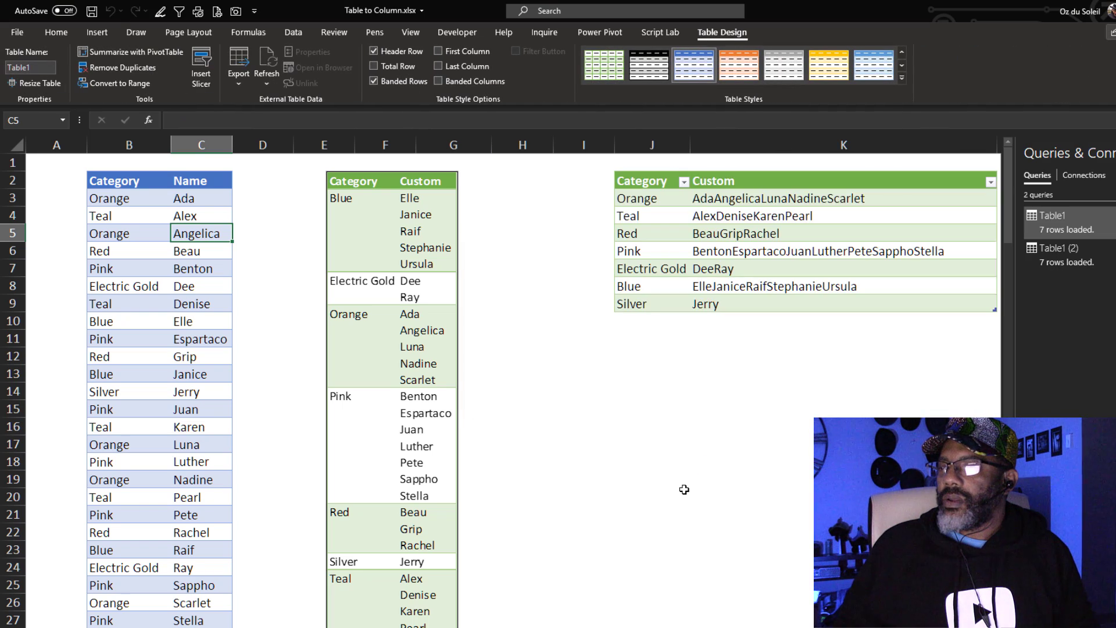
scroll(511, 381, right, 1)
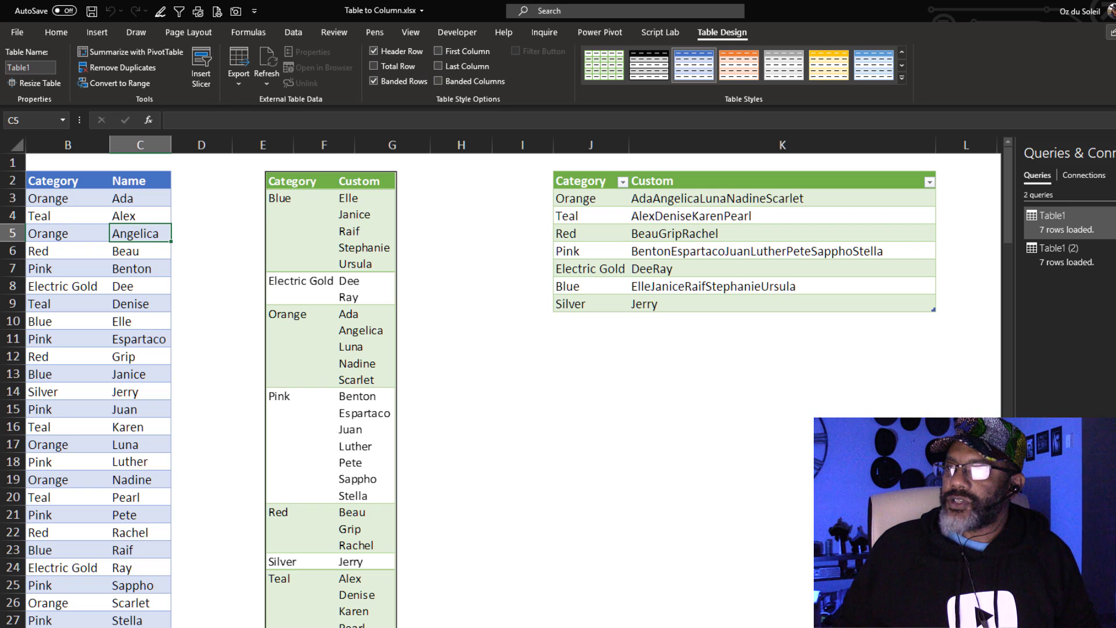
- Turn on Wrap Text for the loaded Custom column K3:K9 so names stack on separate lines
click(650, 178)
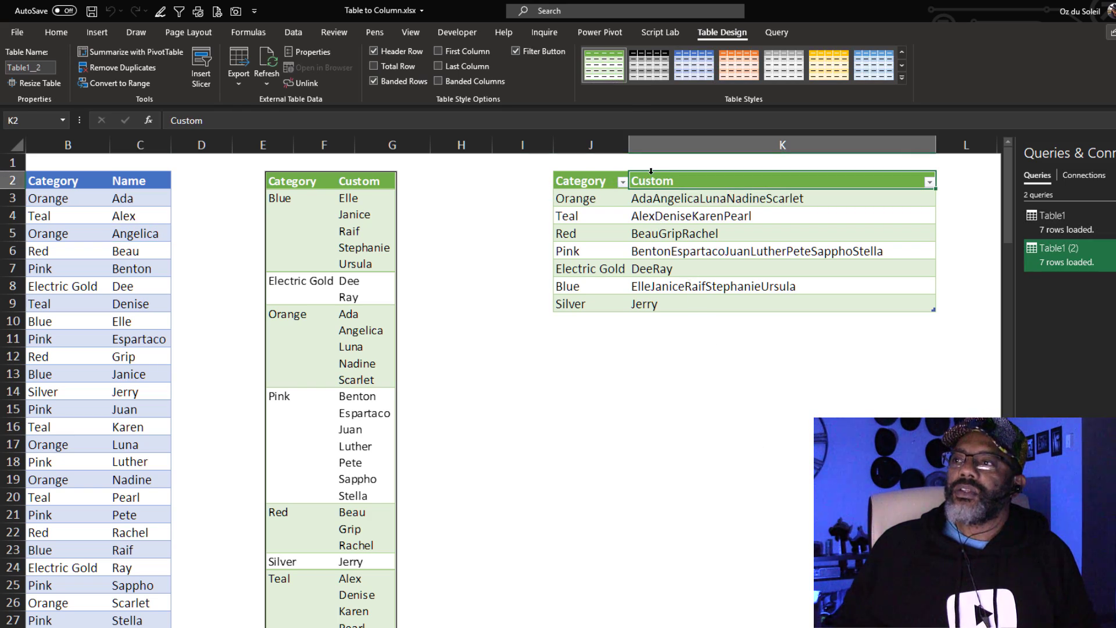
click(651, 172)
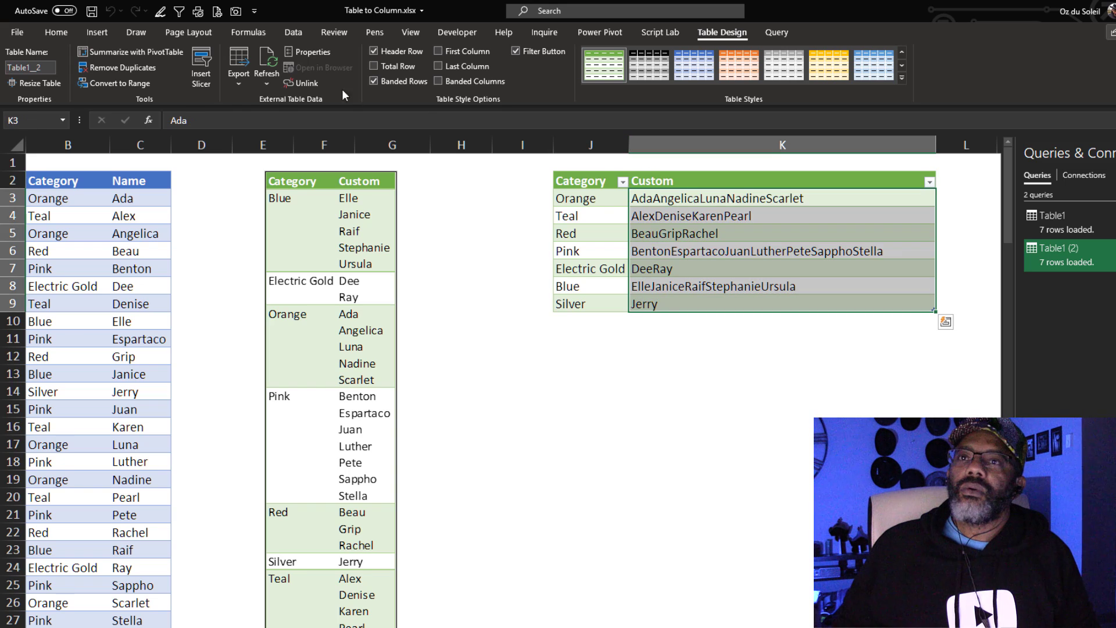
click(50, 32)
click(371, 59)
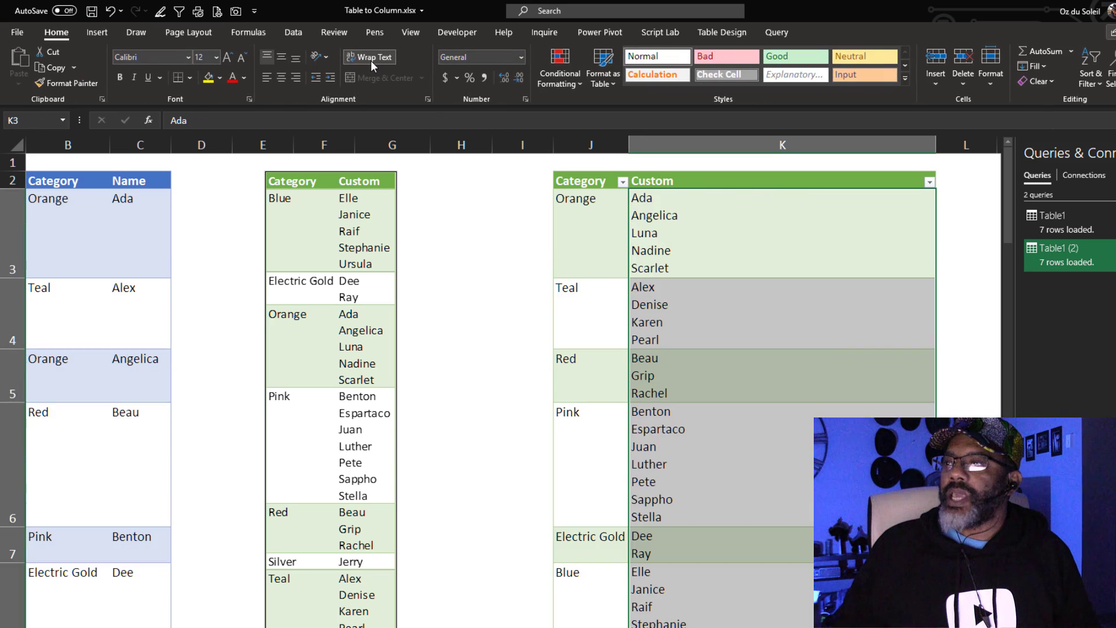